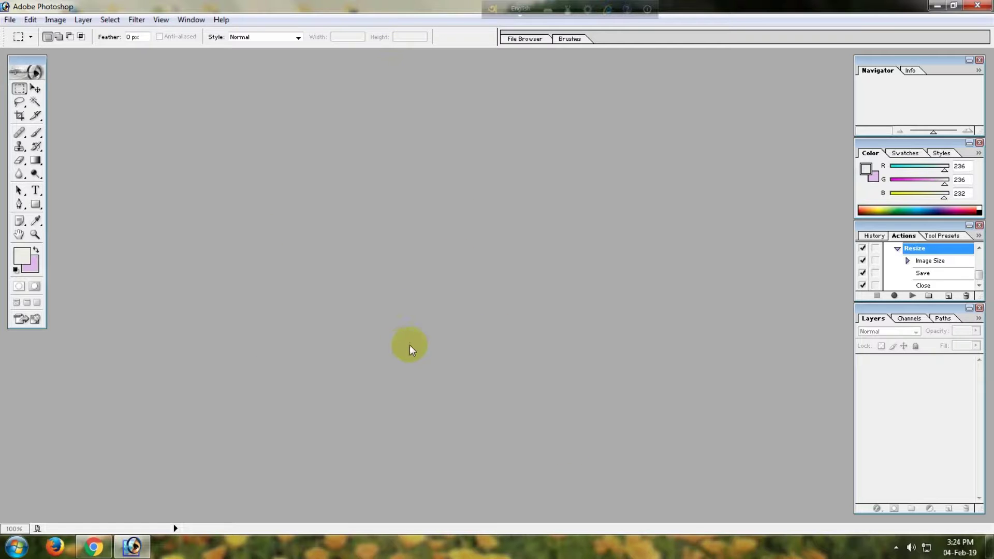
# Step: Open 1.jpg from the Photo folder and maximize its document window
pyautogui.click(9, 20)
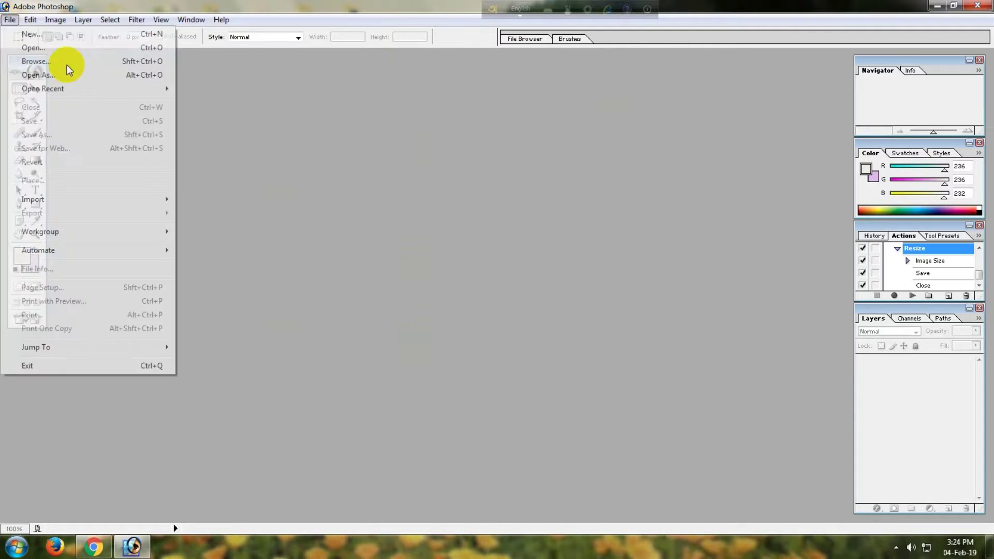
pyautogui.click(34, 45)
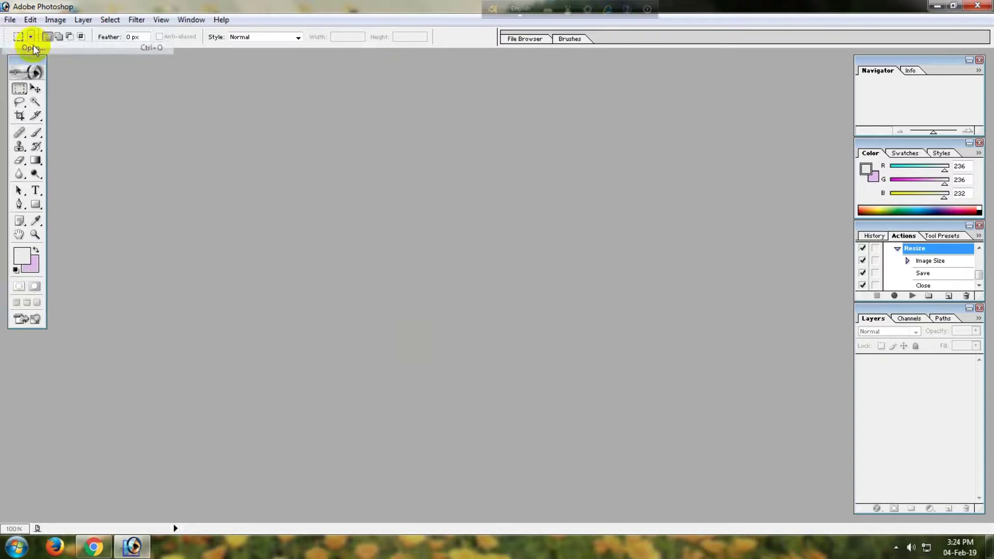
pyautogui.click(469, 142)
pyautogui.click(427, 156)
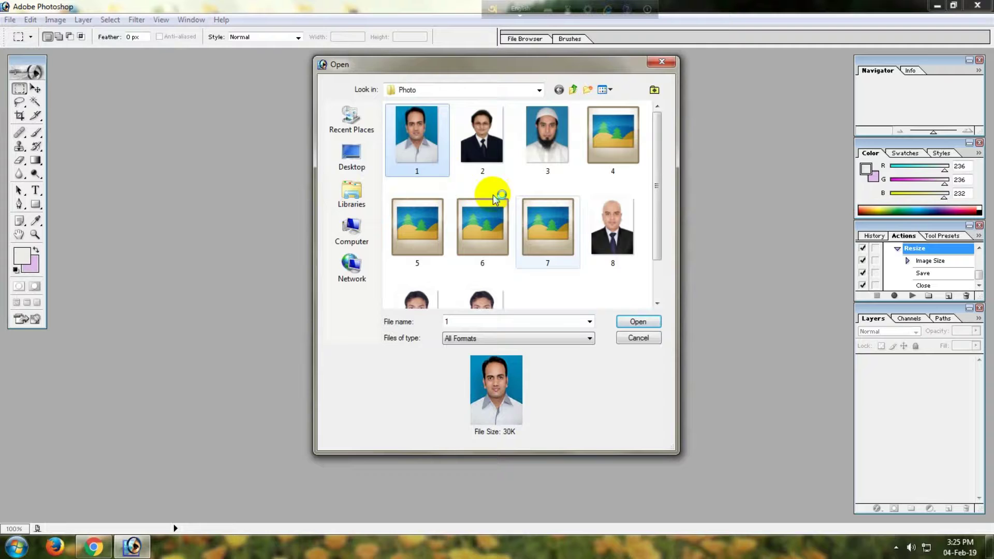
pyautogui.scroll(-3, 440, 183)
pyautogui.scroll(3, 453, 252)
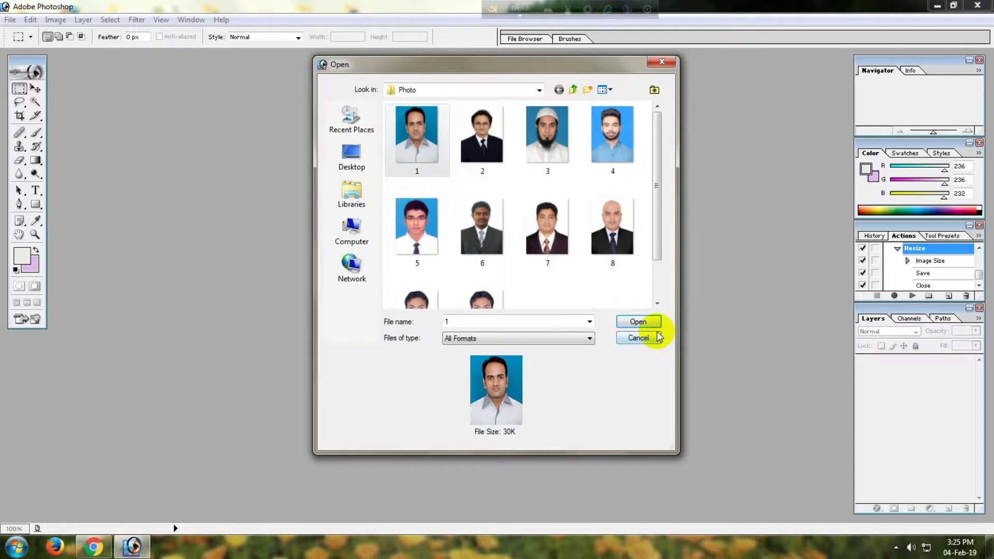
pyautogui.click(654, 338)
pyautogui.doubleClick(345, 175)
pyautogui.click(428, 149)
pyautogui.click(632, 321)
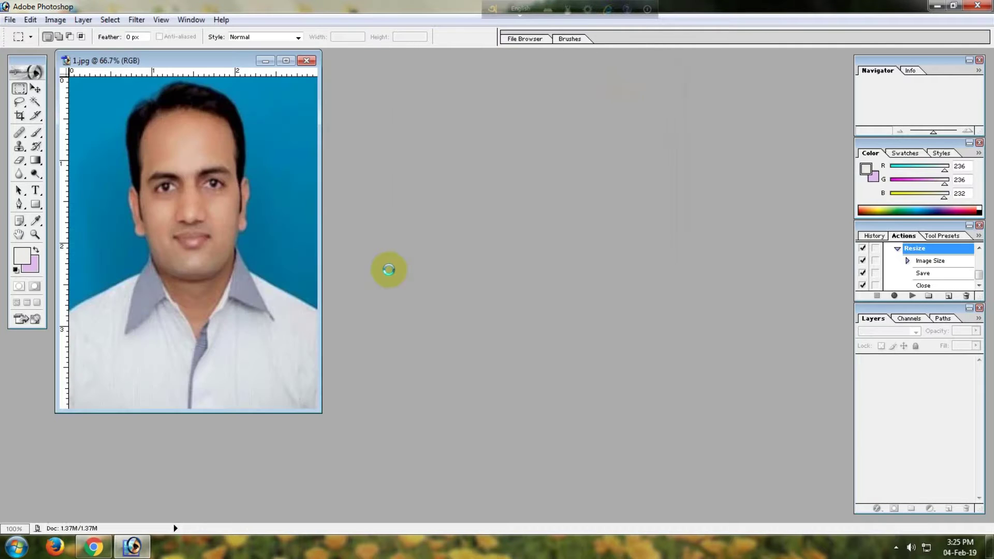
pyautogui.click(287, 62)
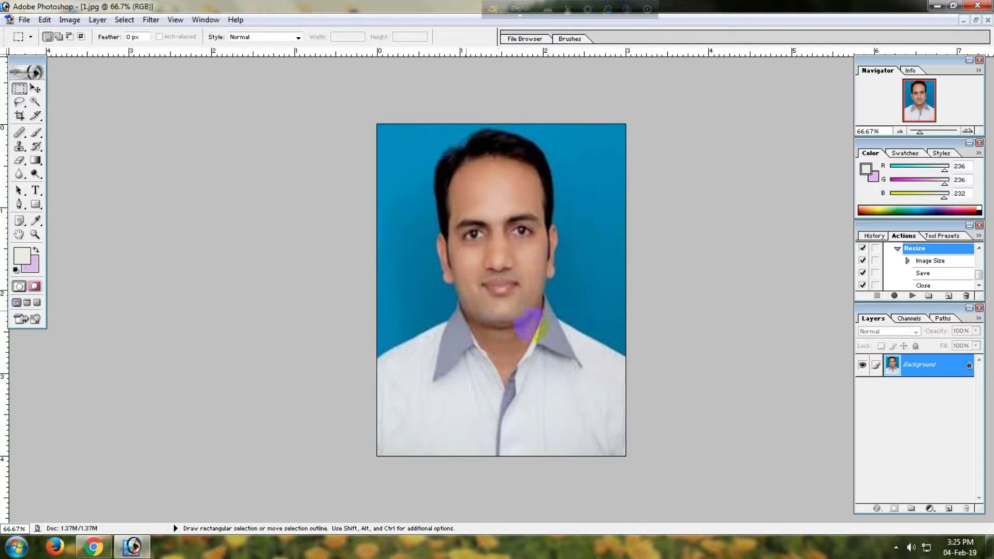
# Step: Convert the portrait to Grayscale mode, discarding its color information
pyautogui.click(72, 20)
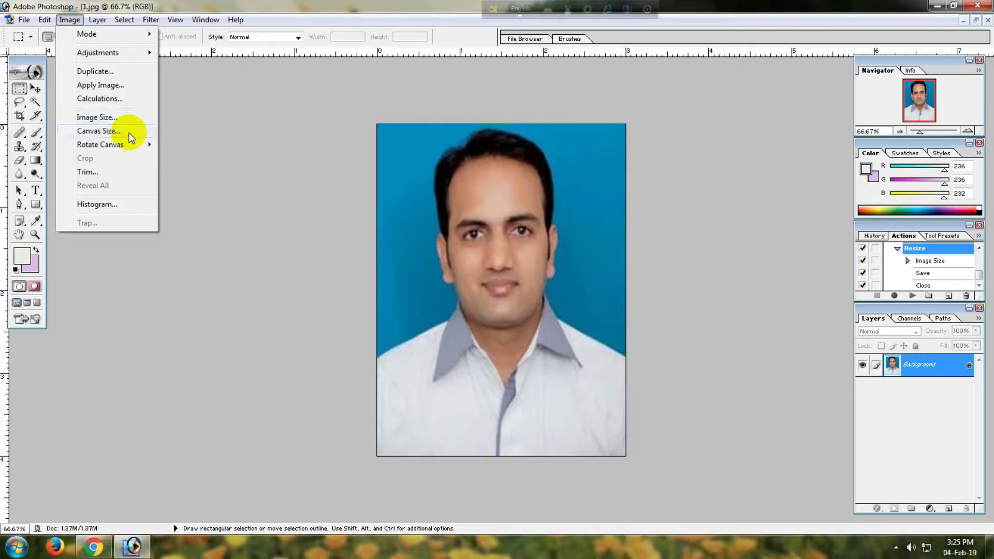
pyautogui.moveTo(148, 35)
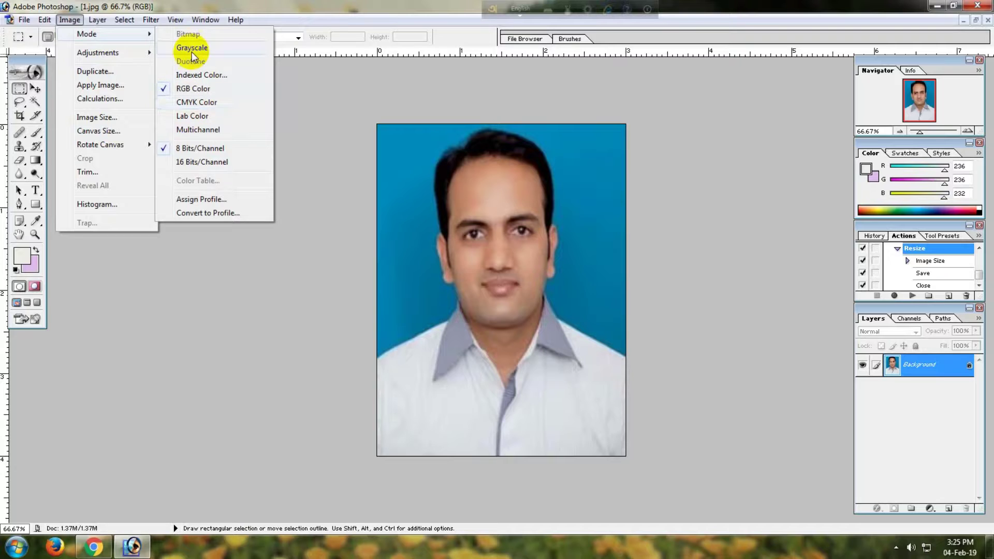
pyautogui.click(86, 34)
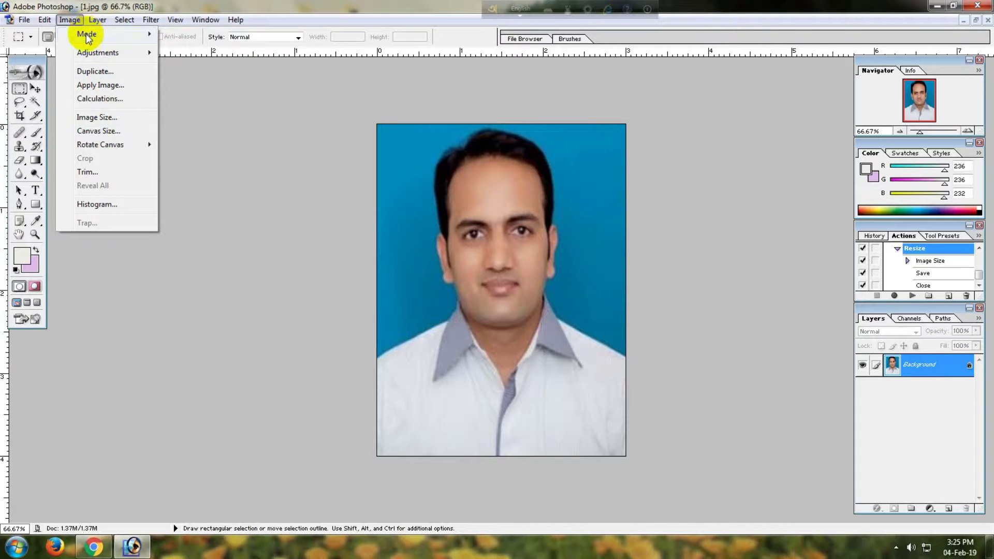
pyautogui.moveTo(106, 35)
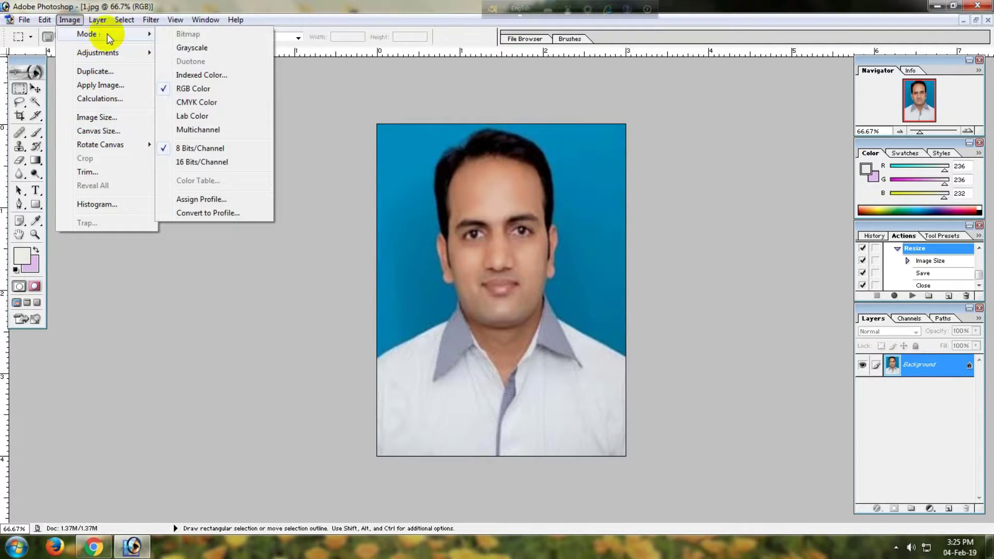
pyautogui.click(189, 50)
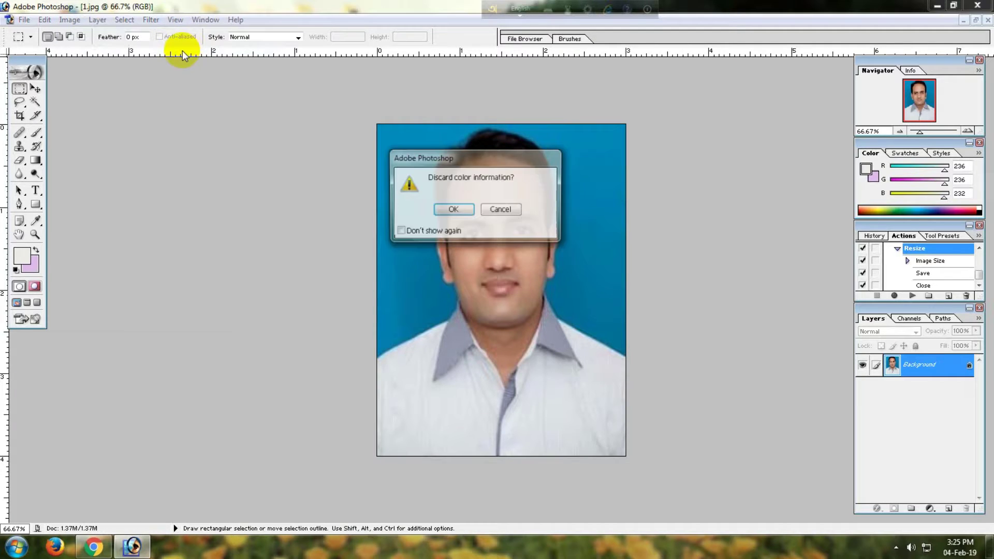
pyautogui.click(452, 210)
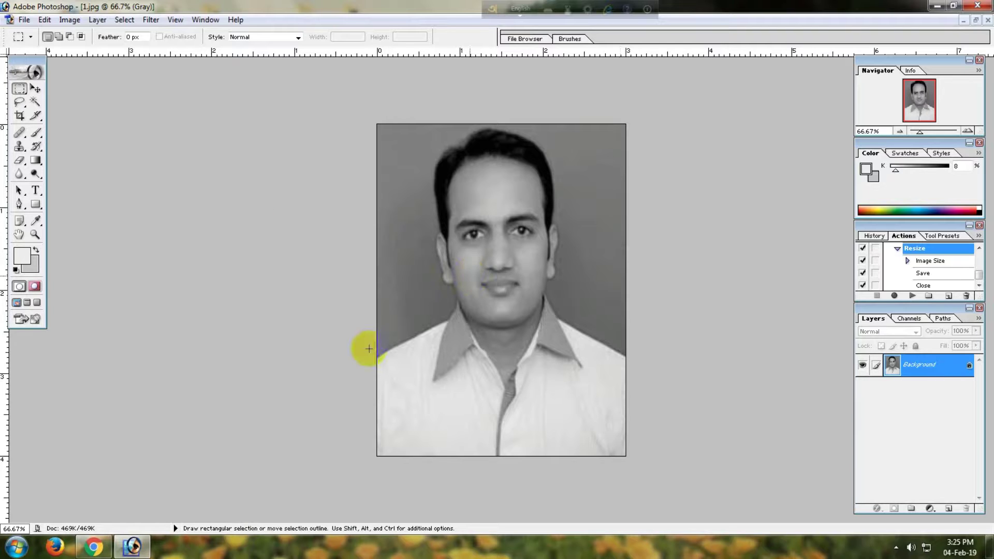
# Step: Undo the grayscale conversion of the portrait
pyautogui.click(75, 25)
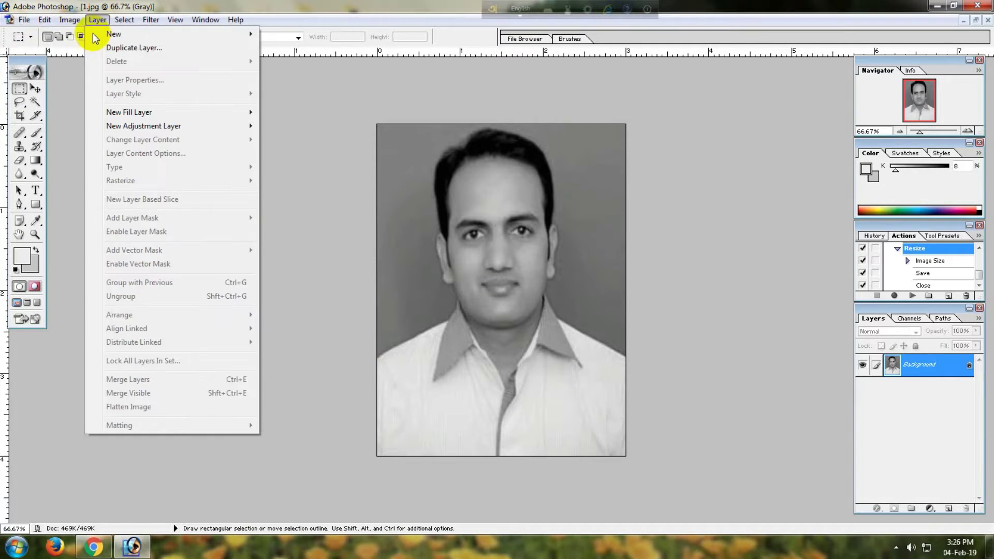
pyautogui.moveTo(126, 37)
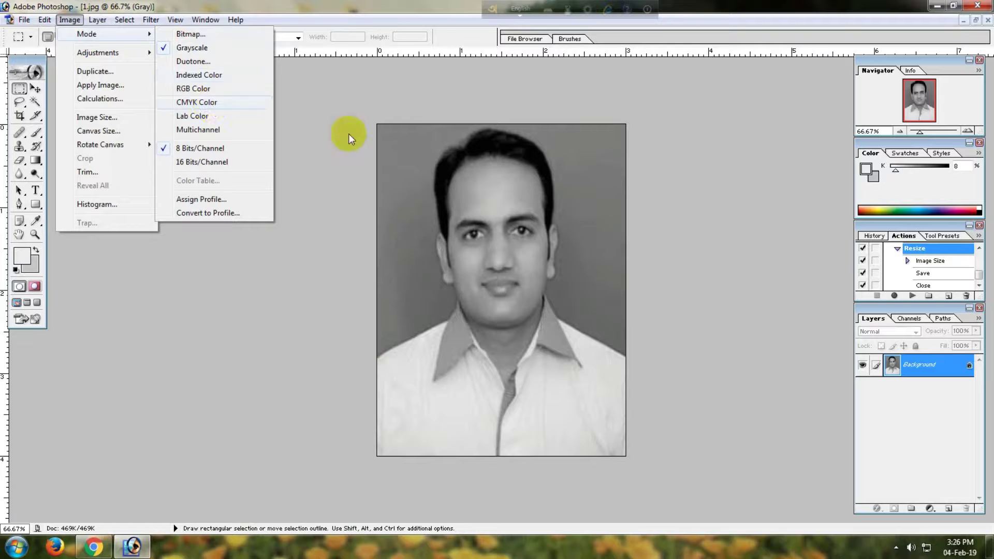
pyautogui.click(322, 141)
pyautogui.hotkey('ctrl', 'z')
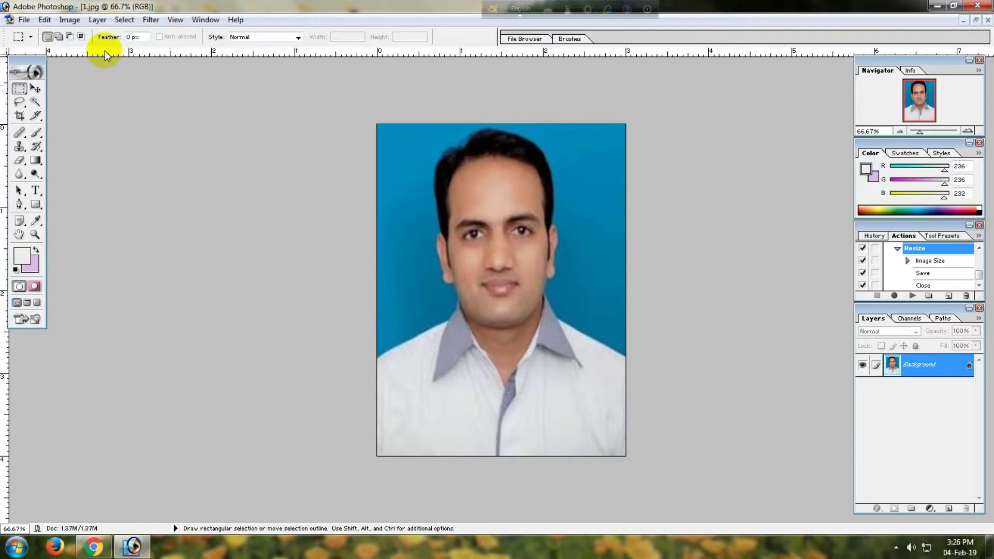
# Step: Try darkening the portrait with Levels by lowering the RGB midtone input to 0.72, and cancel the adjustment
pyautogui.click(70, 20)
pyautogui.moveTo(85, 34)
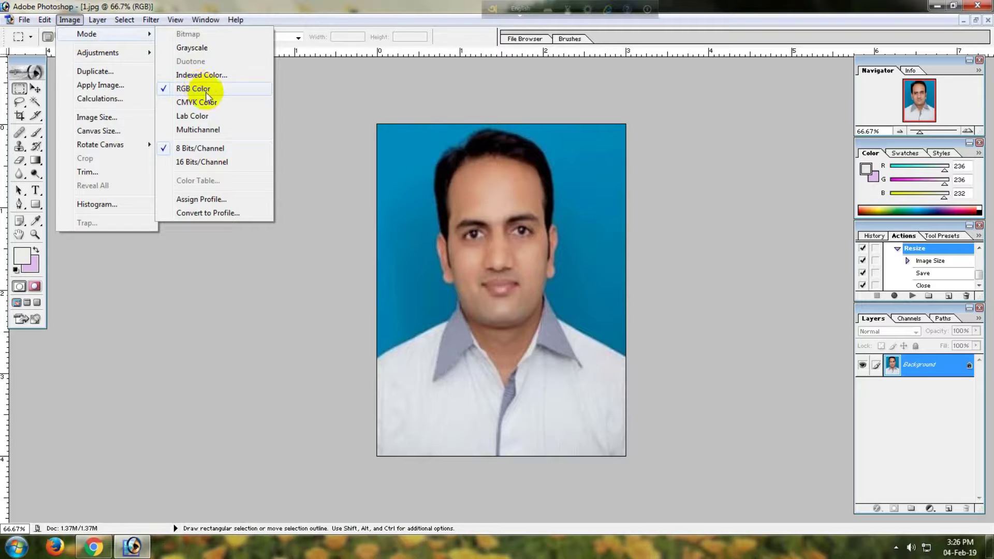
pyautogui.moveTo(118, 57)
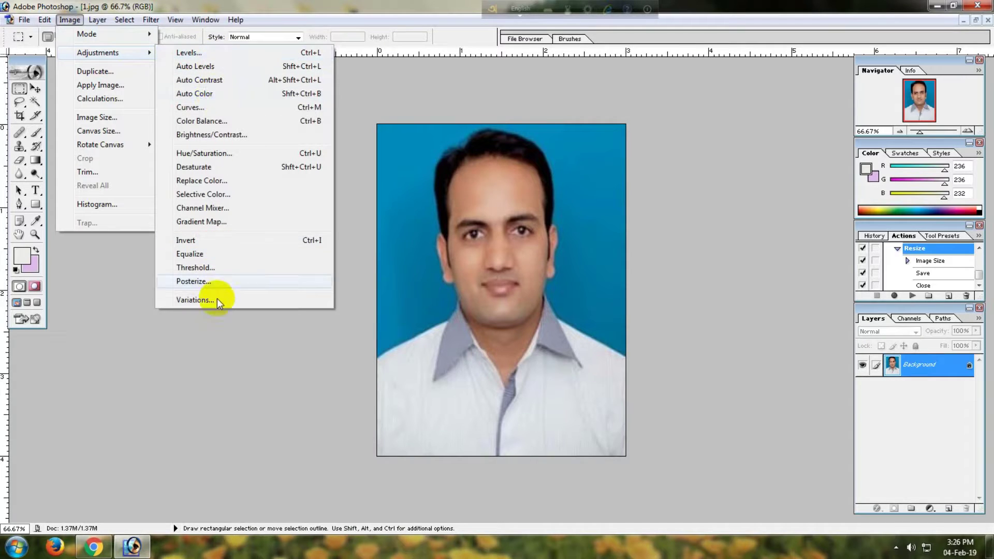
pyautogui.click(213, 54)
pyautogui.moveTo(383, 190); pyautogui.dragTo(189, 163)
pyautogui.moveTo(172, 273)
pyautogui.mouseDown()
pyautogui.moveTo(116, 267)
pyautogui.moveTo(214, 274)
pyautogui.moveTo(170, 274)
pyautogui.mouseUp()
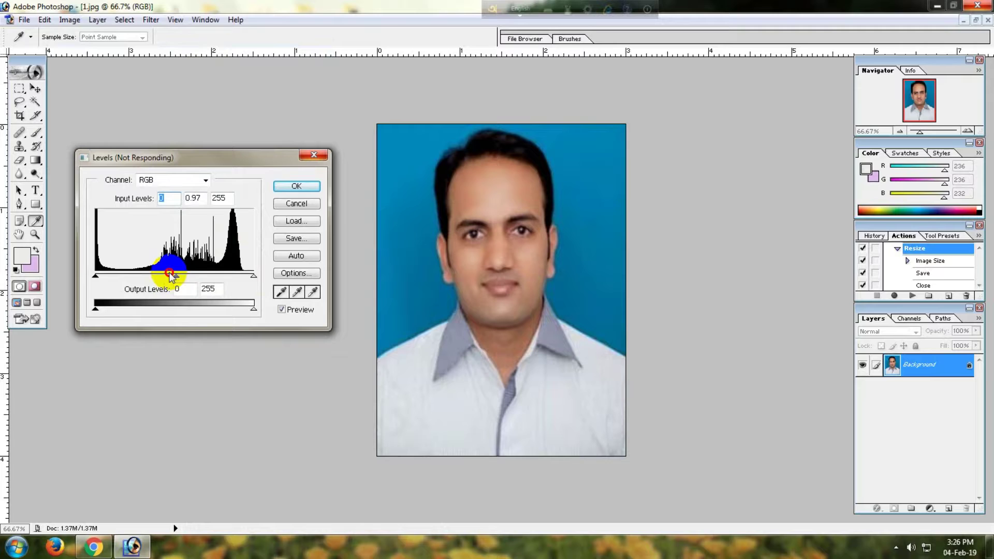
pyautogui.press('Return')
pyautogui.hotkey('ctrl', 'l')
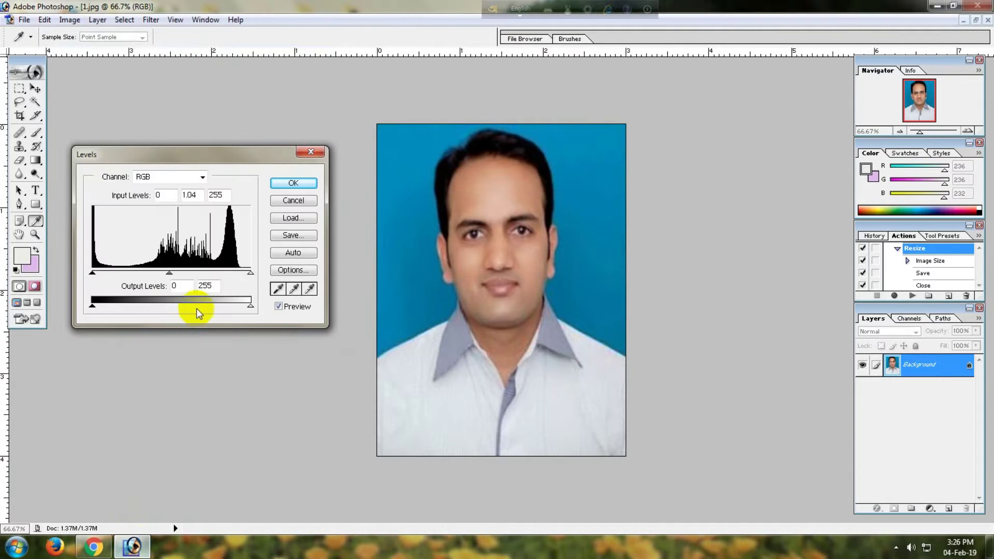
pyautogui.moveTo(168, 273)
pyautogui.mouseDown()
pyautogui.moveTo(145, 275)
pyautogui.moveTo(222, 282)
pyautogui.moveTo(169, 277)
pyautogui.mouseUp()
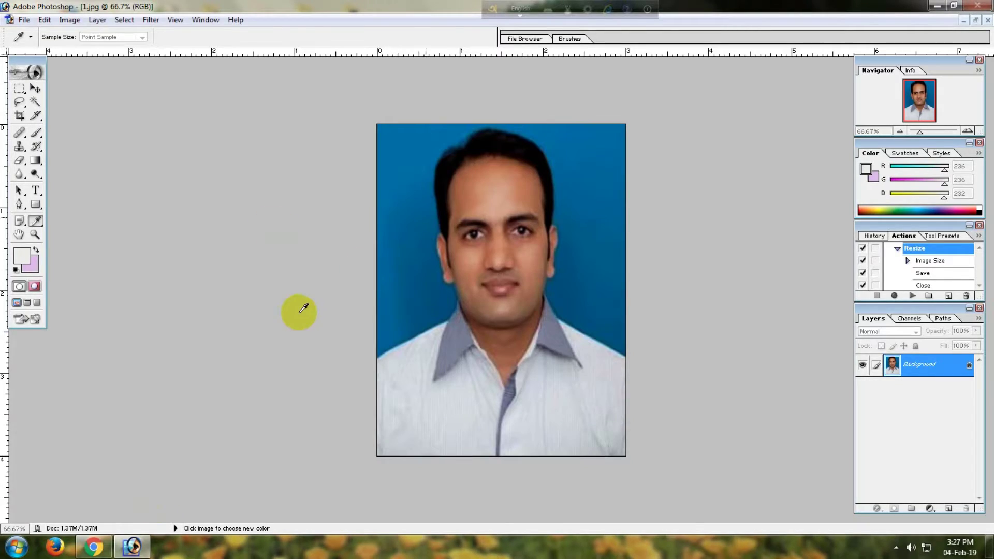
pyautogui.click(136, 549)
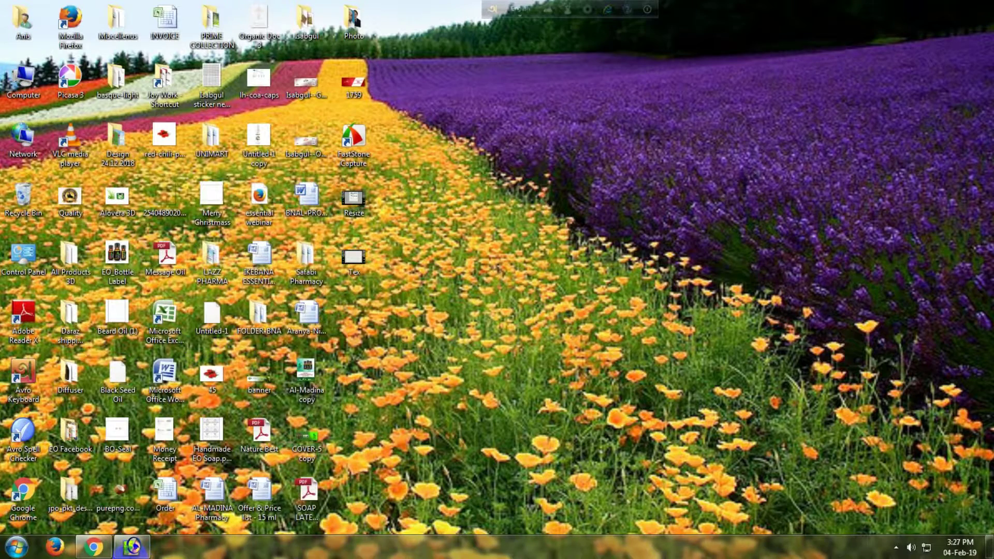
pyautogui.click(134, 547)
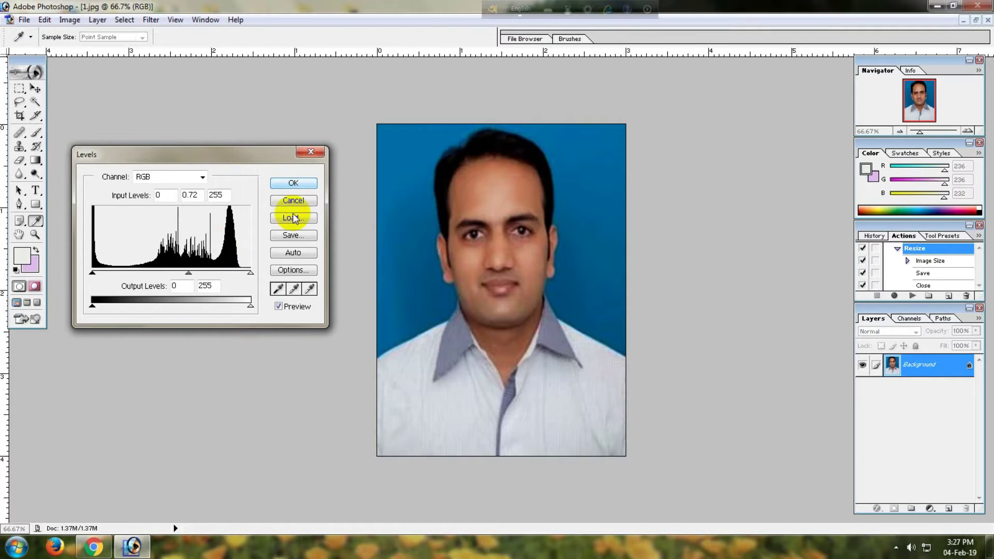
pyautogui.click(289, 202)
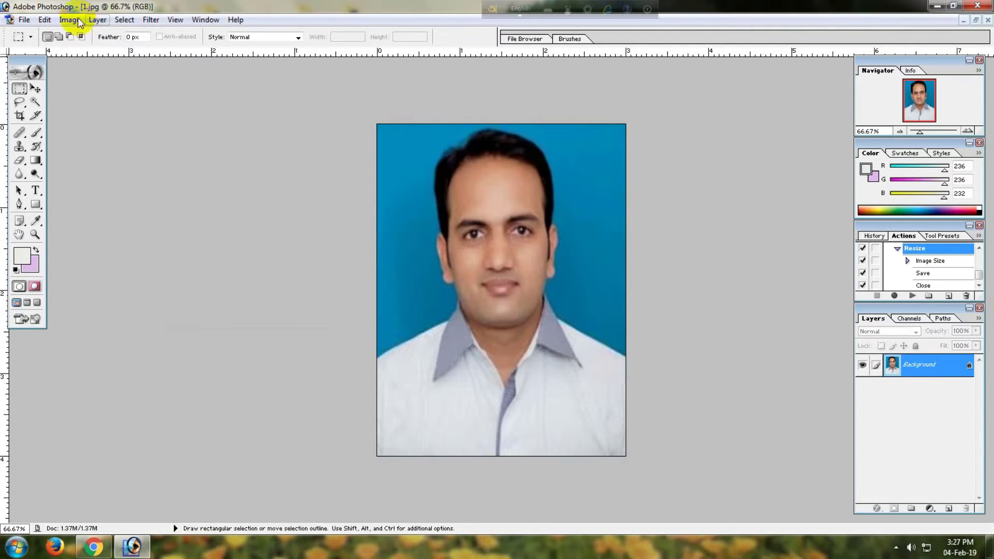
# Step: Try Auto Levels on the portrait
pyautogui.click(70, 20)
pyautogui.moveTo(141, 35)
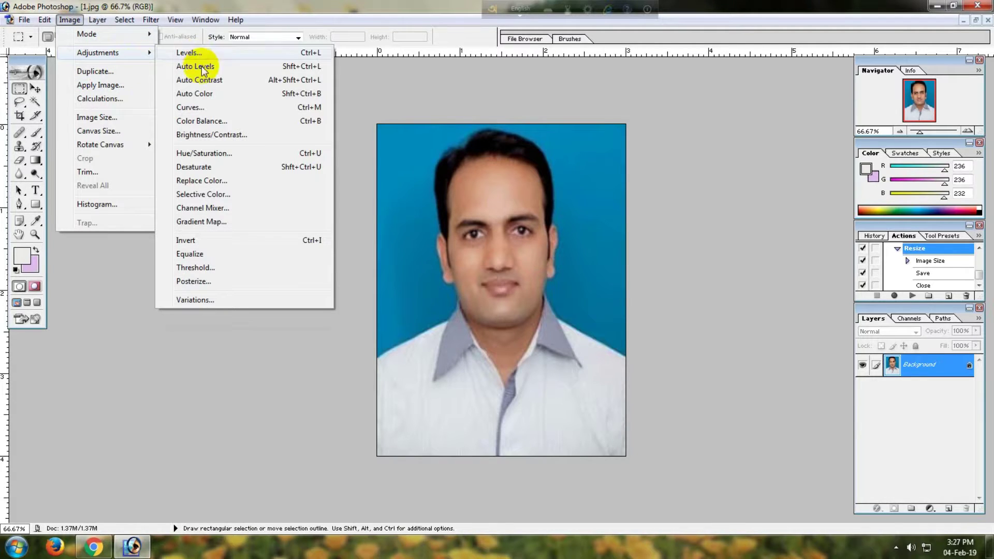
pyautogui.click(195, 66)
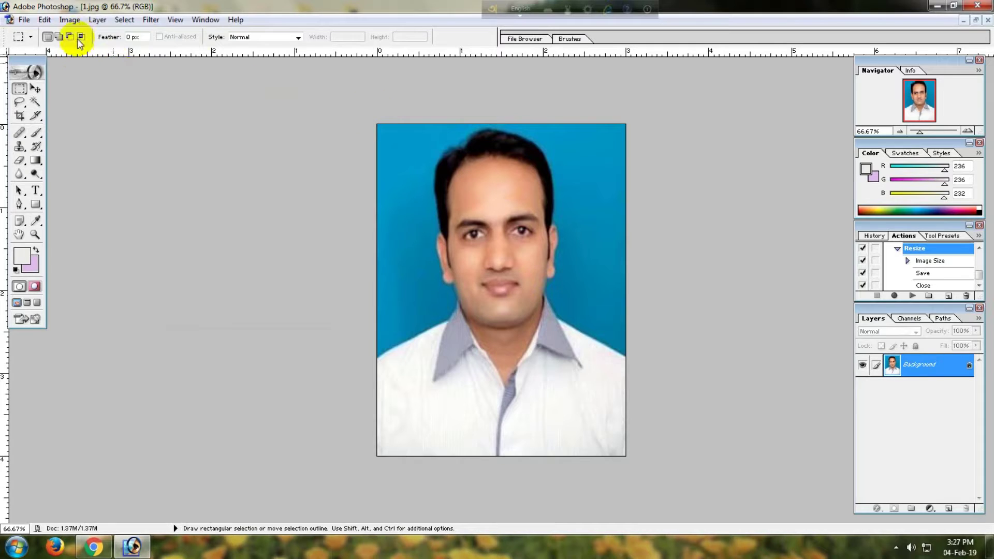
pyautogui.click(71, 20)
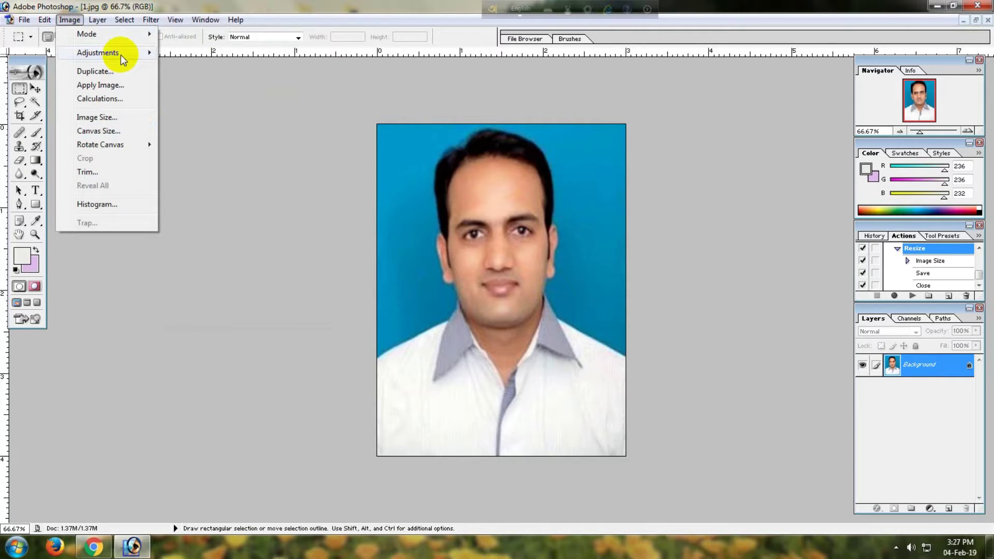
pyautogui.moveTo(120, 54)
pyautogui.click(383, 129)
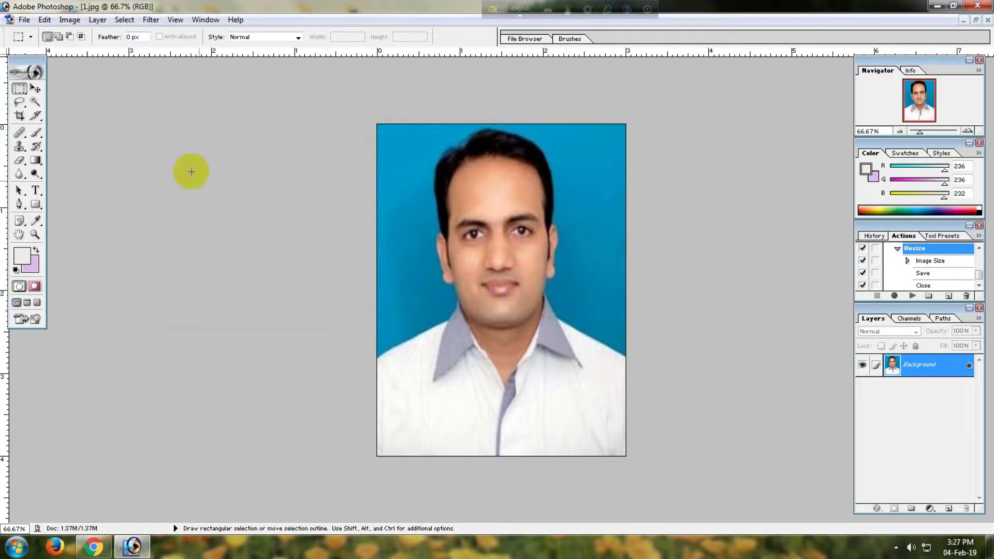
# Step: Try Auto Contrast on the portrait and undo it
pyautogui.click(70, 19)
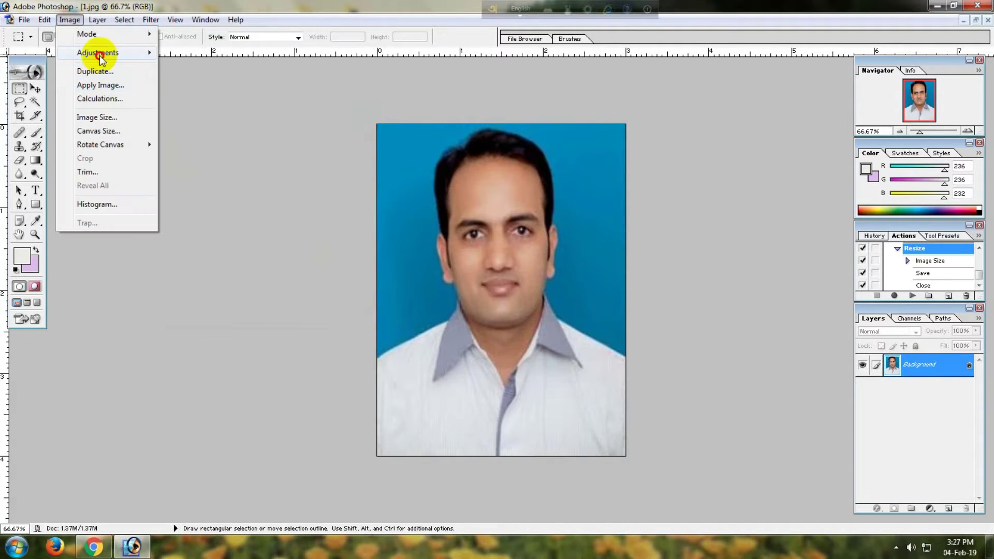
pyautogui.moveTo(101, 53)
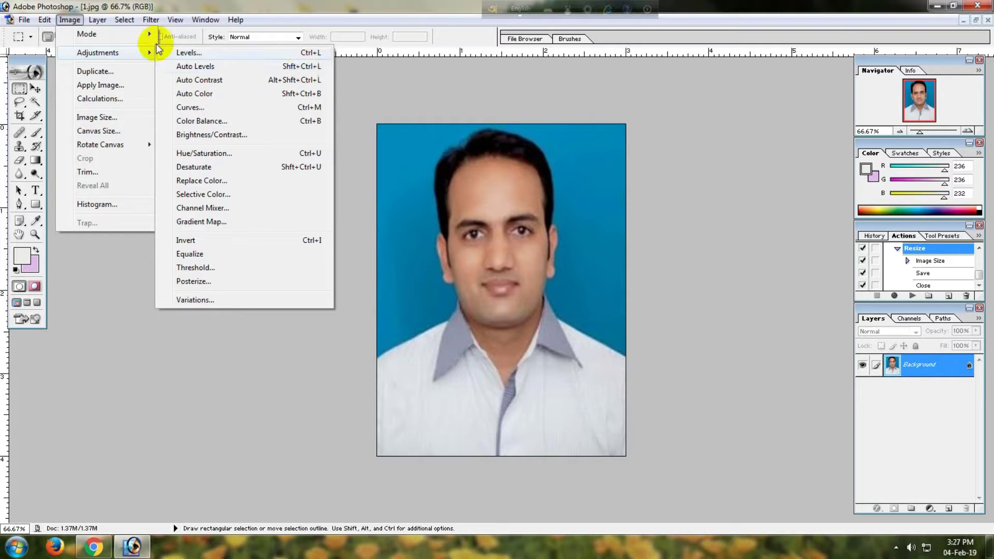
pyautogui.click(207, 81)
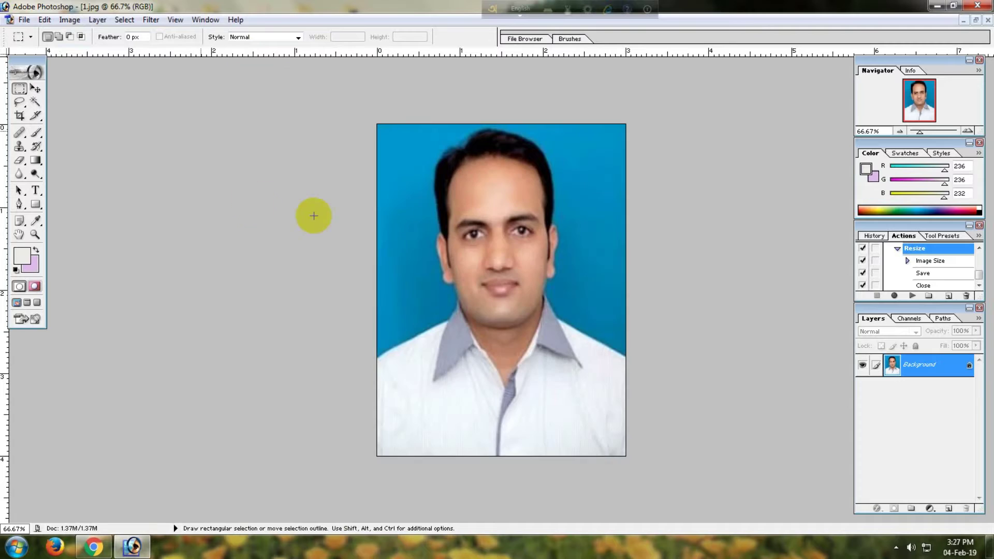
pyautogui.hotkey('ctrl', 'z')
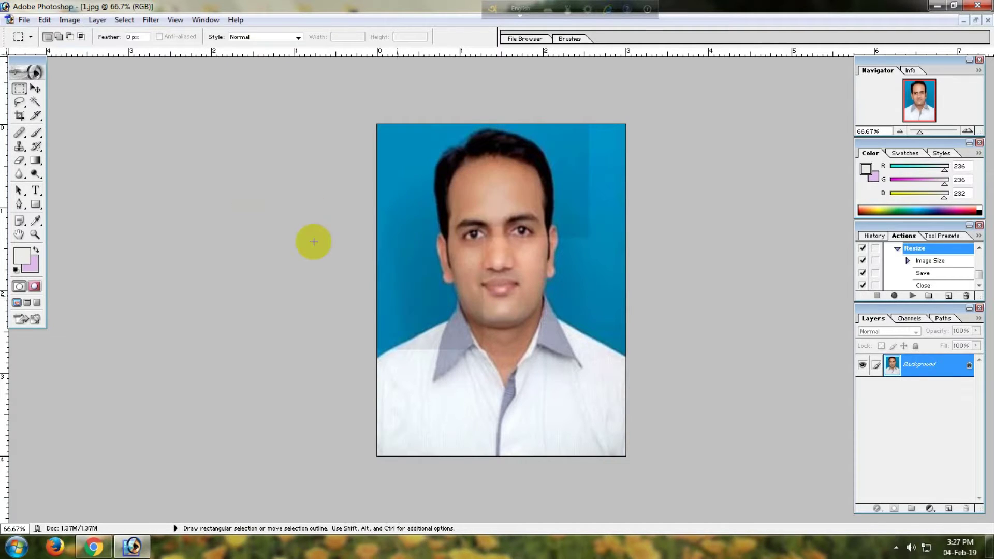
# Step: Apply Auto Contrast to the portrait
pyautogui.click(77, 23)
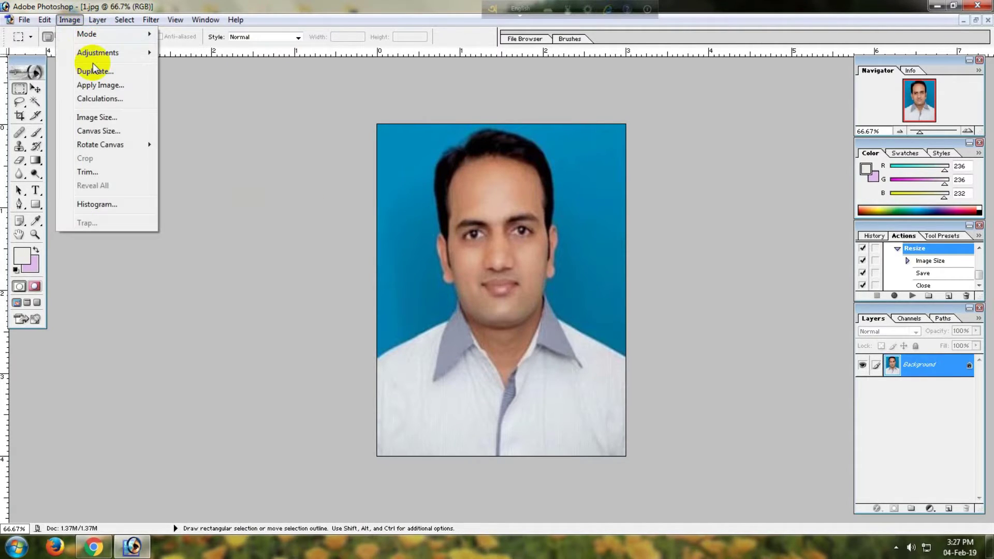
pyautogui.click(479, 154)
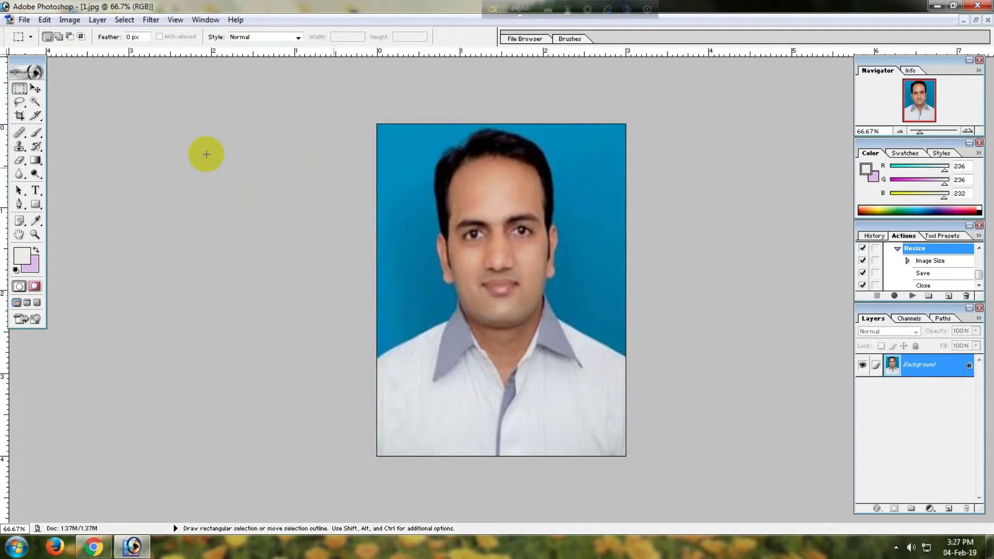
pyautogui.click(70, 20)
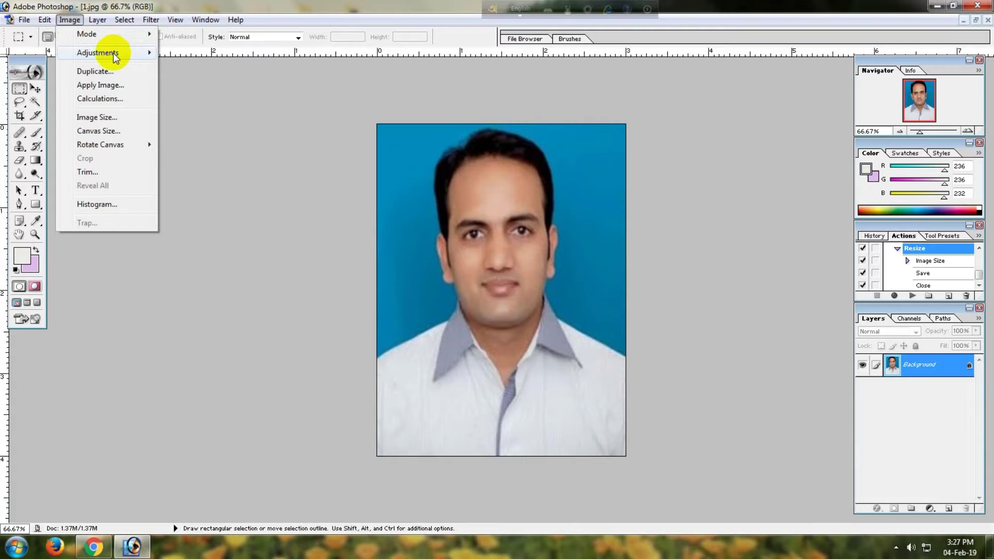
pyautogui.click(198, 80)
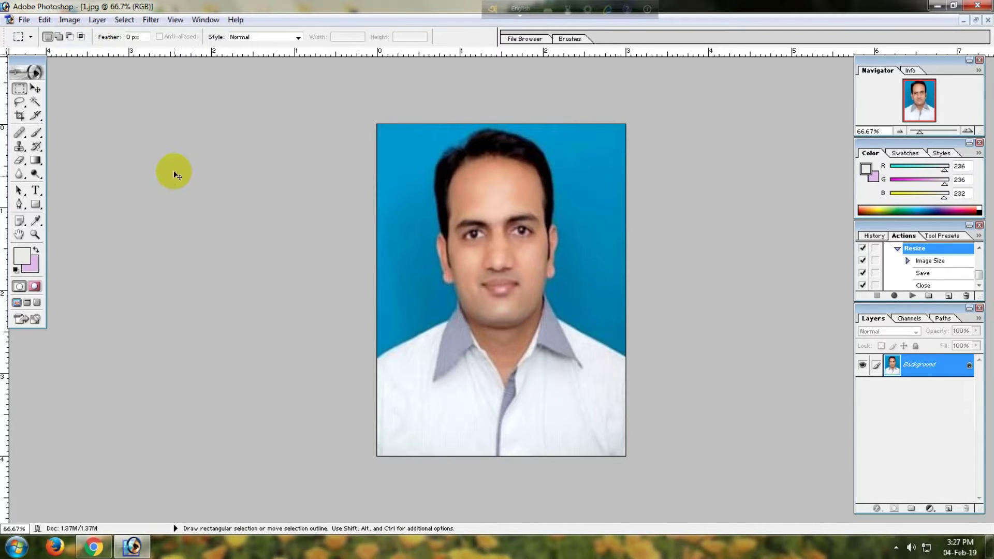
# Step: Undo the Auto Contrast change, and try Auto Color on the portrait and undo it
pyautogui.hotkey('ctrl', 'z')
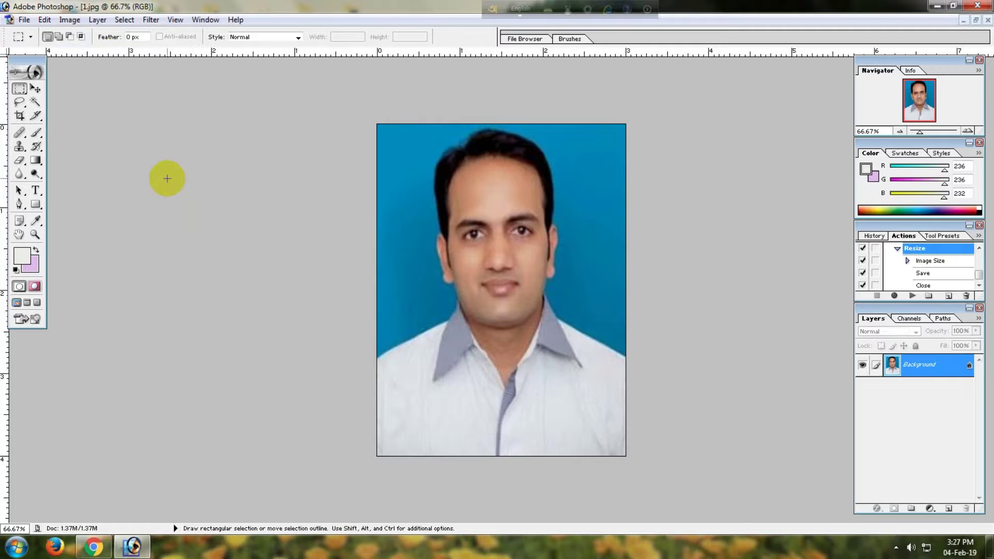
pyautogui.click(69, 20)
pyautogui.moveTo(93, 53)
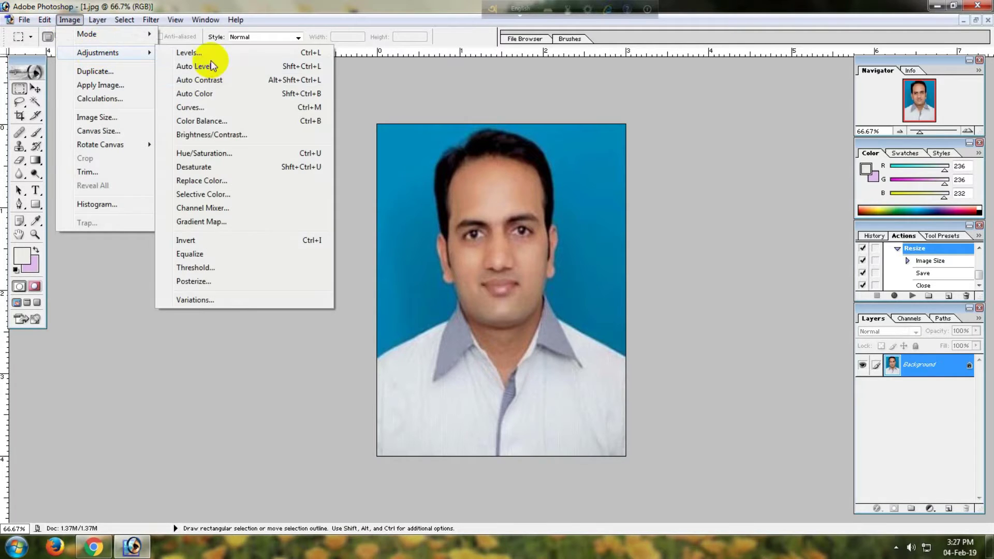
pyautogui.click(205, 95)
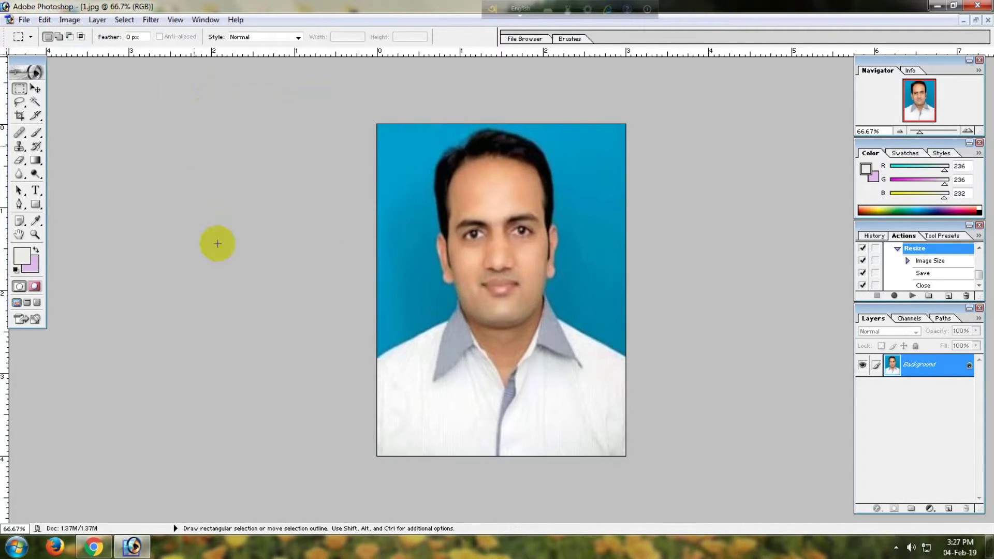
pyautogui.hotkey('ctrl', 'z')
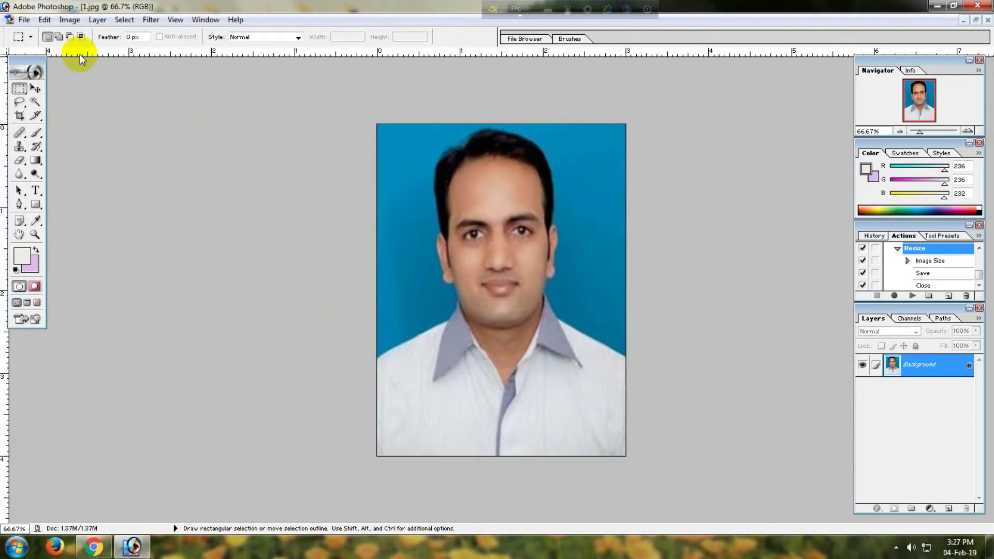
# Step: Try brightening the portrait with an RGB Curves point at input 120 and output 190, and cancel the adjustment
pyautogui.click(69, 19)
pyautogui.moveTo(103, 52)
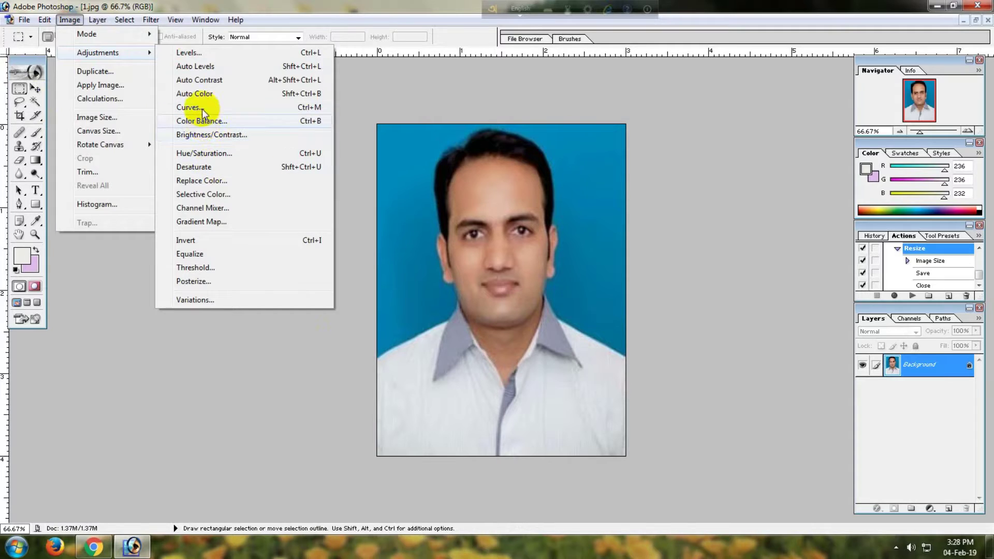
pyautogui.click(202, 108)
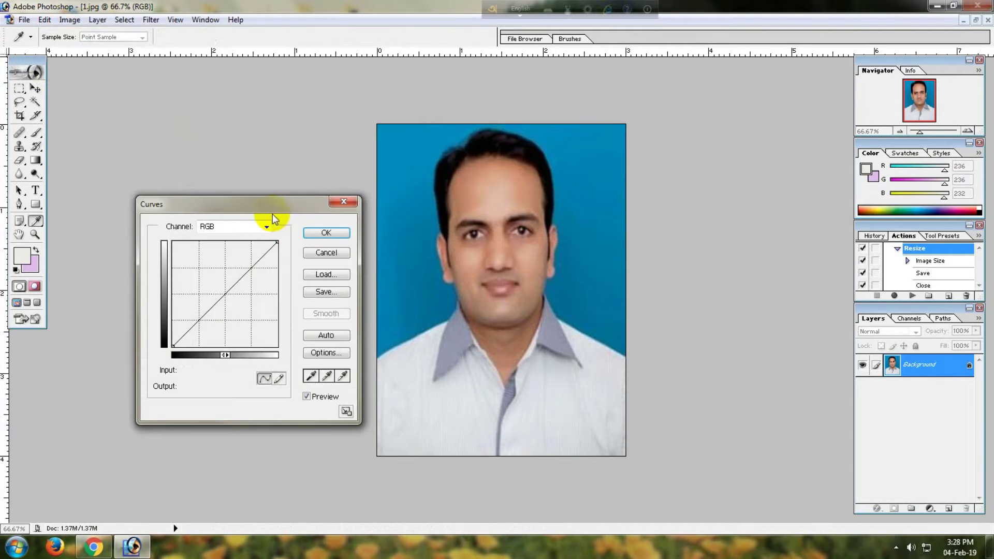
pyautogui.moveTo(274, 209); pyautogui.dragTo(207, 224)
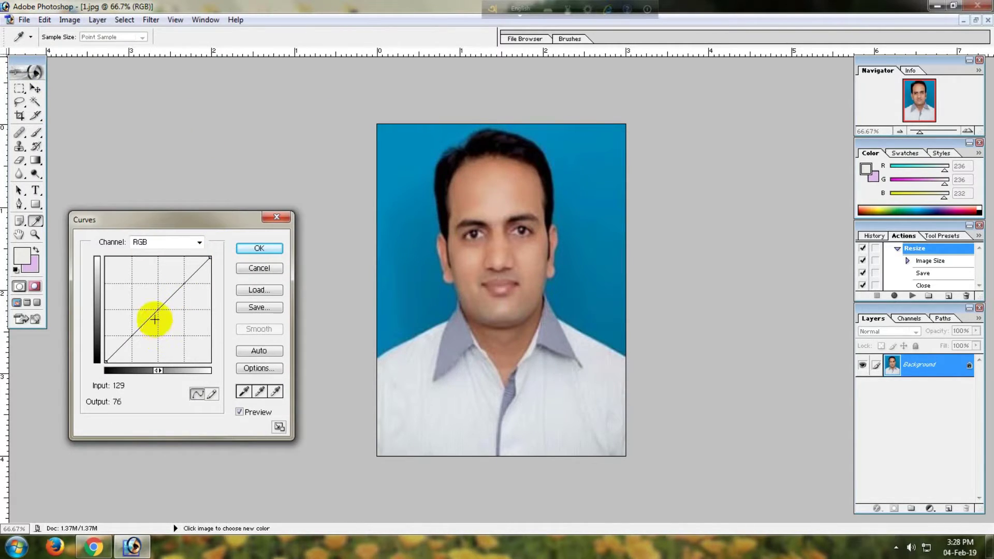
pyautogui.moveTo(150, 314); pyautogui.dragTo(155, 283)
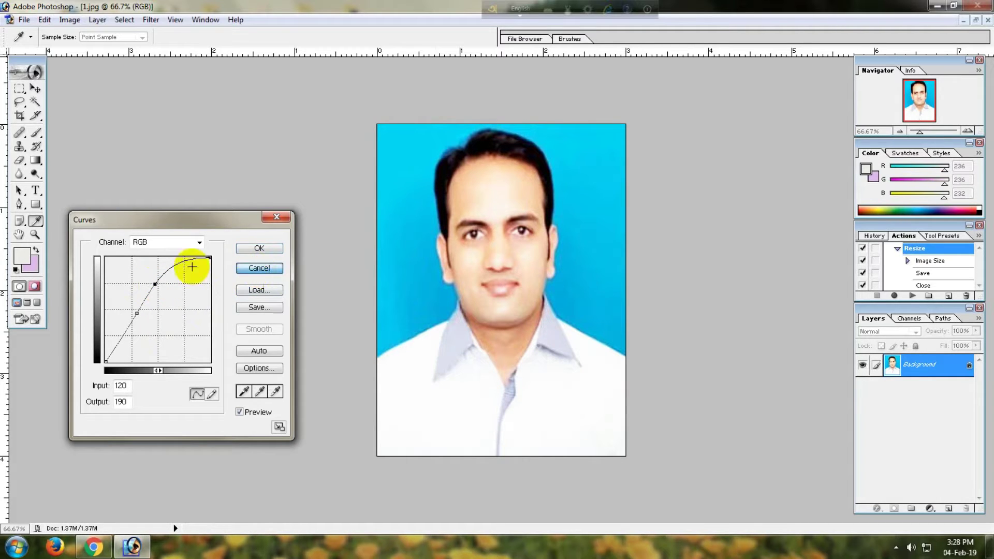
pyautogui.click(264, 269)
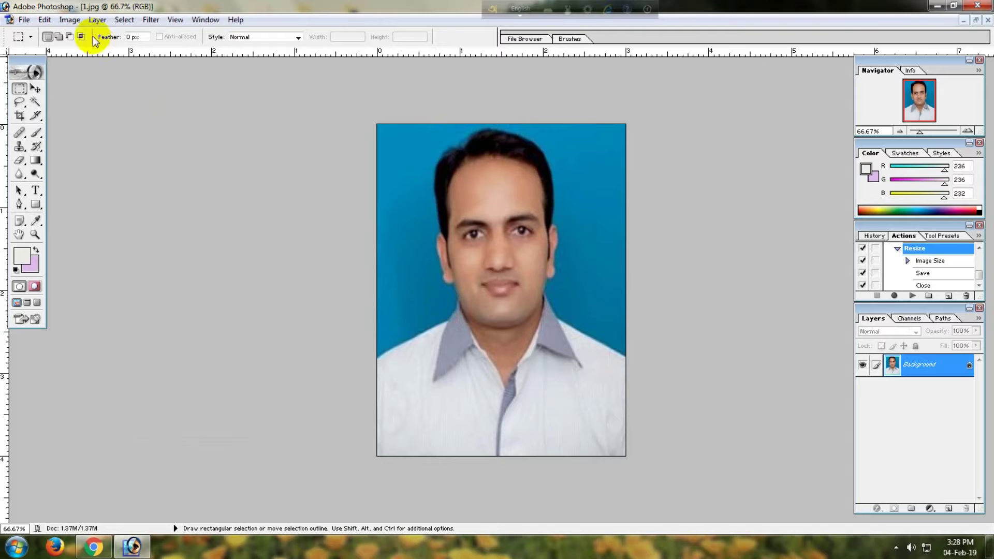
# Step: Try Color Balance on the portrait's midtones with color levels +42, +55 and +24, and cancel the adjustment
pyautogui.click(70, 19)
pyautogui.moveTo(99, 55)
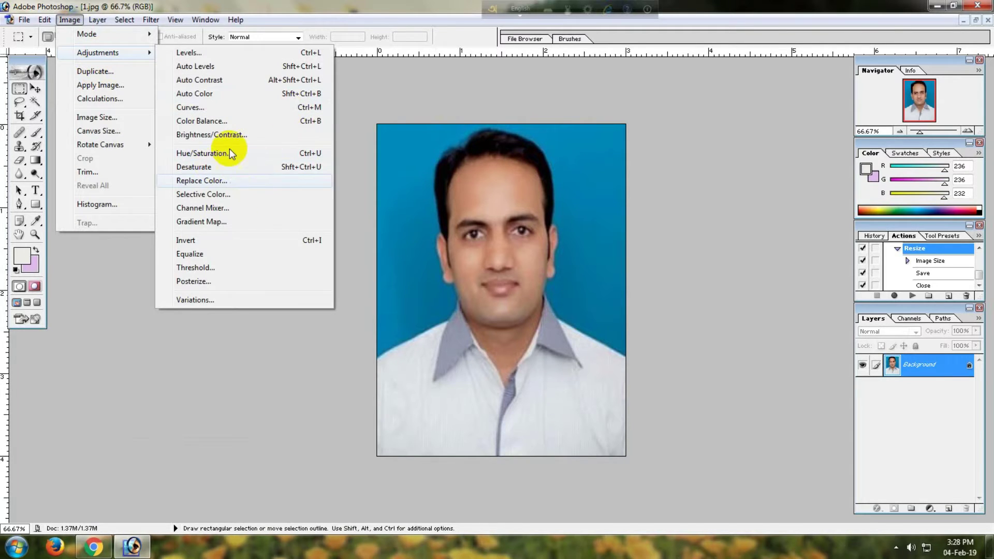
pyautogui.click(217, 120)
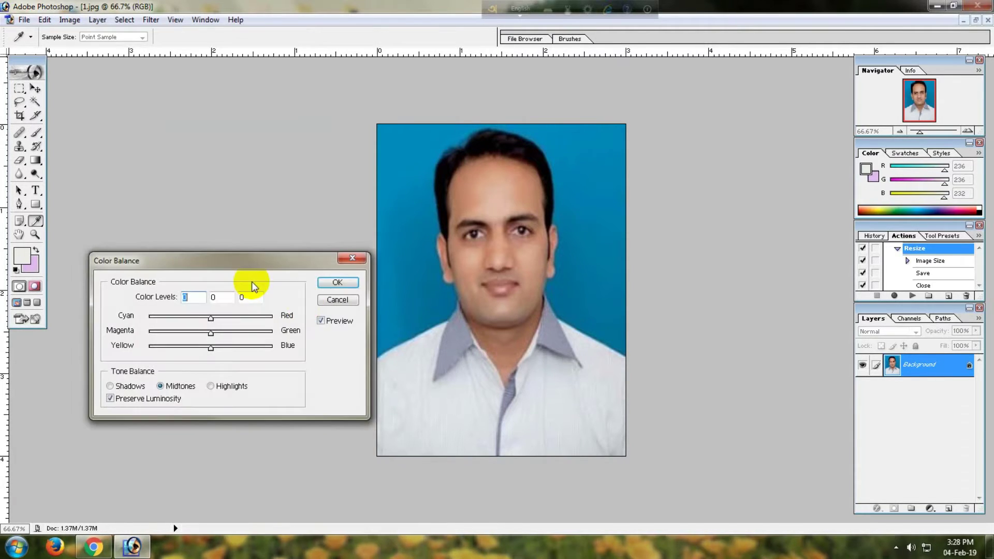
pyautogui.moveTo(244, 259); pyautogui.dragTo(236, 220)
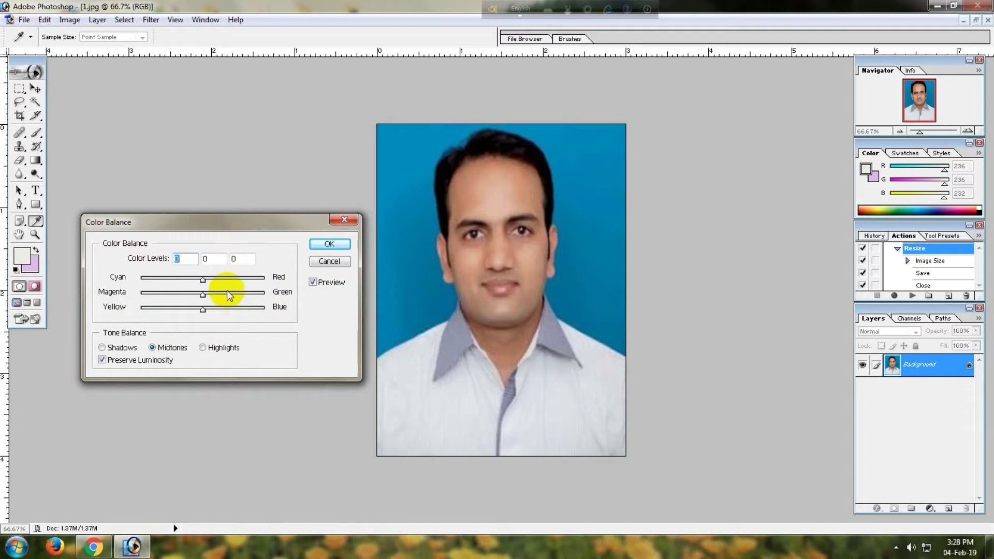
pyautogui.moveTo(250, 285); pyautogui.dragTo(208, 285)
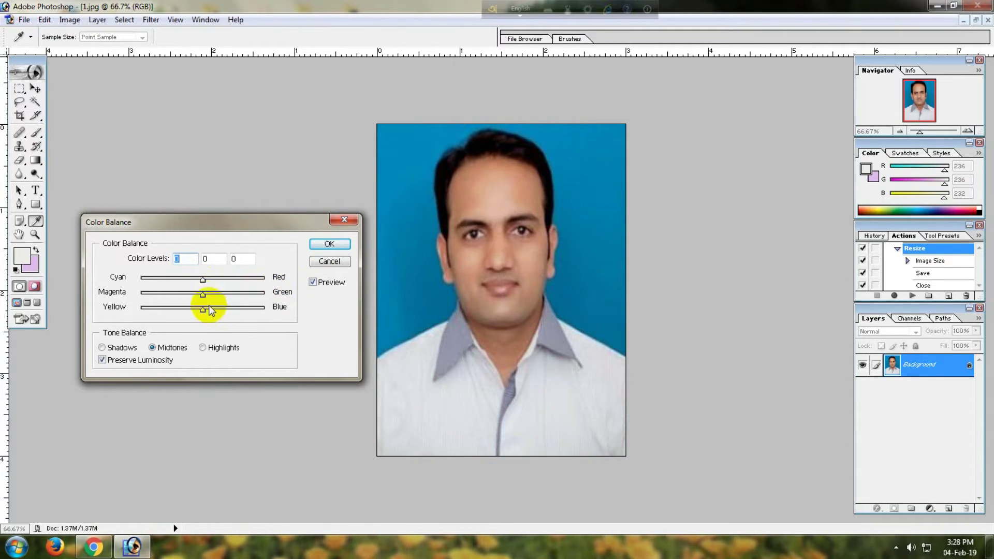
pyautogui.moveTo(205, 297); pyautogui.dragTo(229, 282)
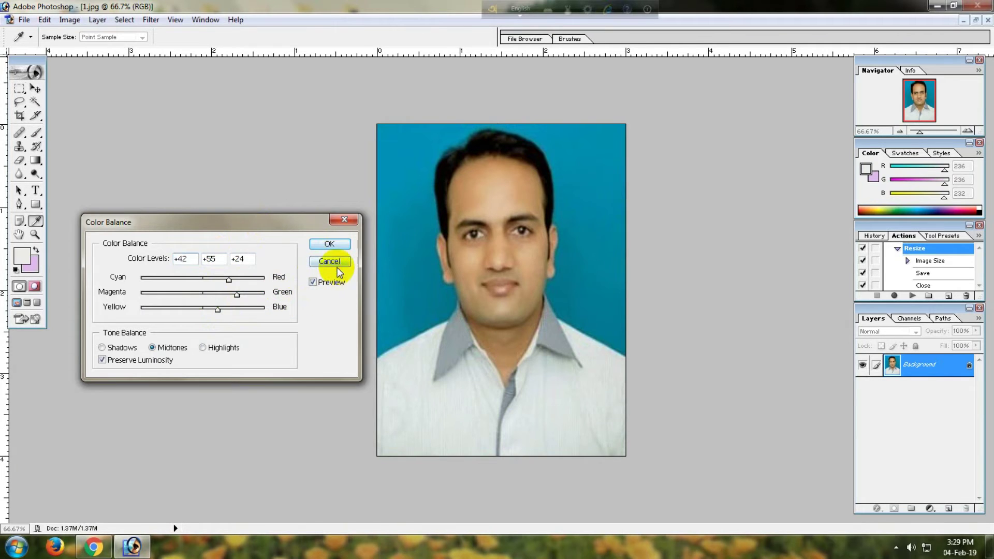
pyautogui.click(337, 267)
pyautogui.press('m')
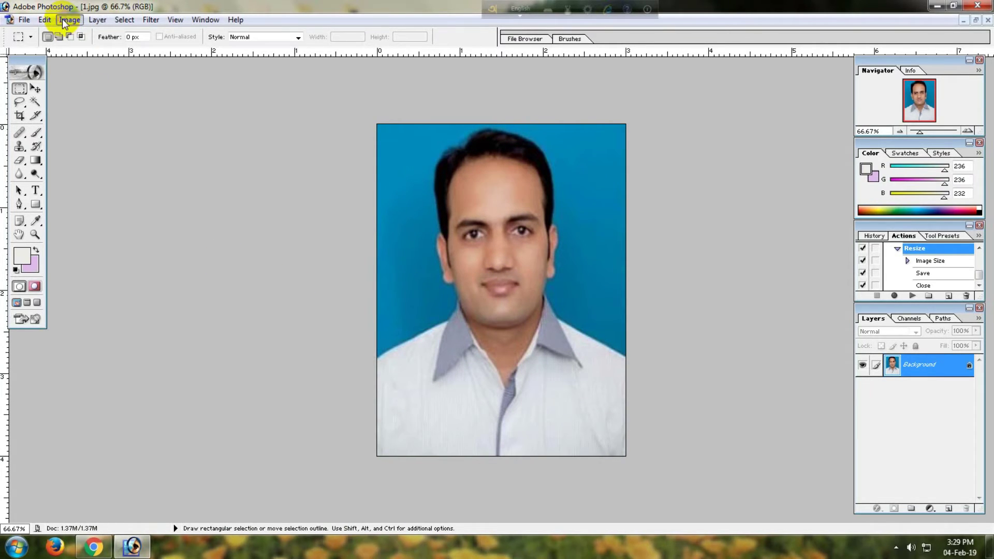
# Step: Set the portrait's brightness to -12 and contrast to +6 with Brightness/Contrast
pyautogui.click(65, 22)
pyautogui.moveTo(93, 53)
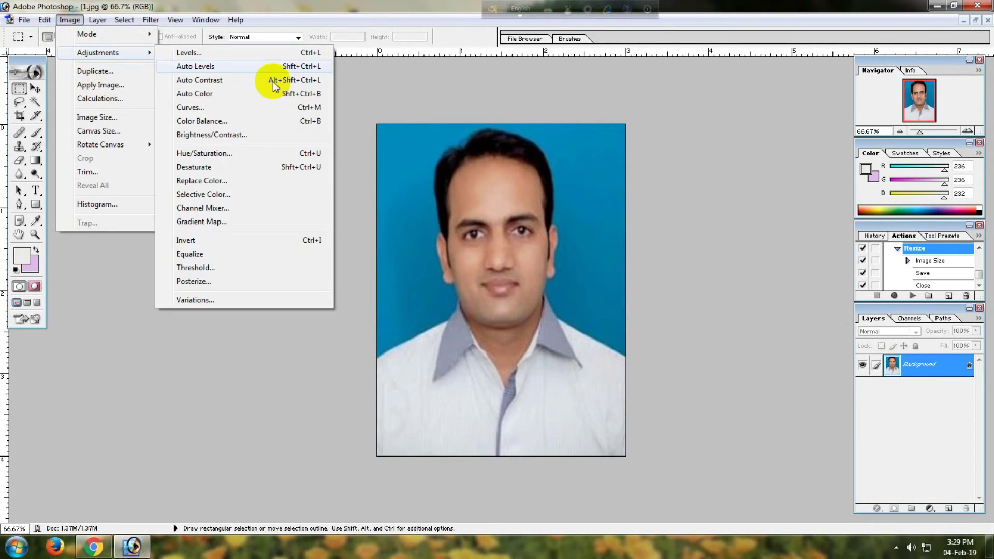
pyautogui.click(209, 136)
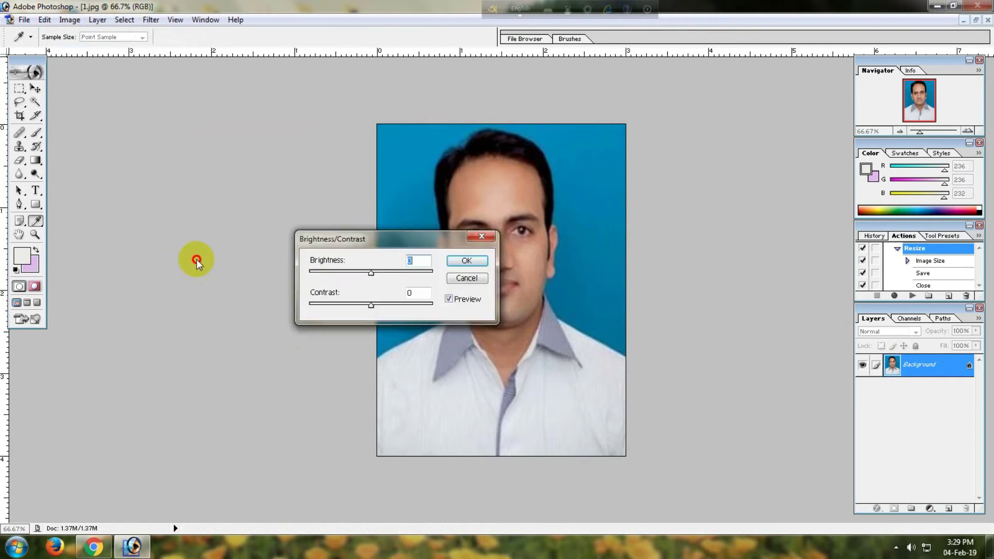
pyautogui.moveTo(400, 236); pyautogui.dragTo(196, 259)
pyautogui.moveTo(169, 296)
pyautogui.mouseDown()
pyautogui.moveTo(195, 297)
pyautogui.moveTo(161, 297)
pyautogui.mouseUp()
pyautogui.moveTo(185, 330)
pyautogui.mouseDown()
pyautogui.moveTo(193, 326)
pyautogui.moveTo(158, 327)
pyautogui.moveTo(172, 327)
pyautogui.mouseUp()
pyautogui.click(262, 283)
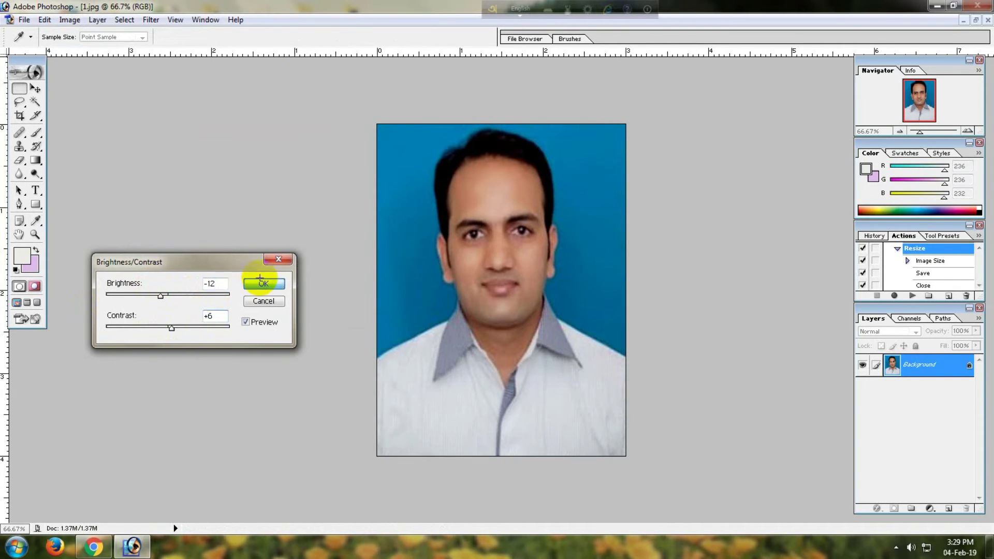
# Step: Adjust the portrait's Master hue, saturation and lightness with Hue/Saturation and apply the adjustment
pyautogui.click(69, 20)
pyautogui.click(121, 54)
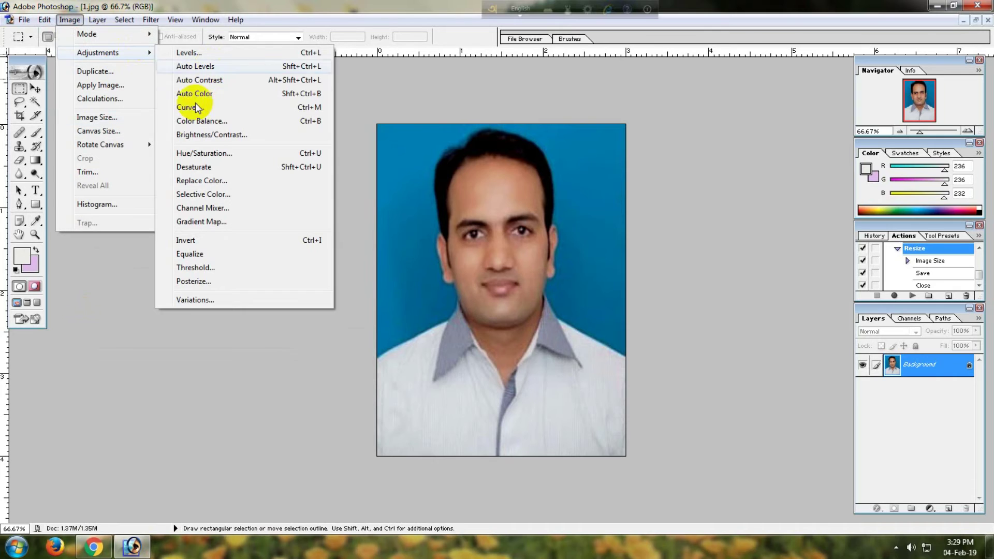
pyautogui.click(223, 154)
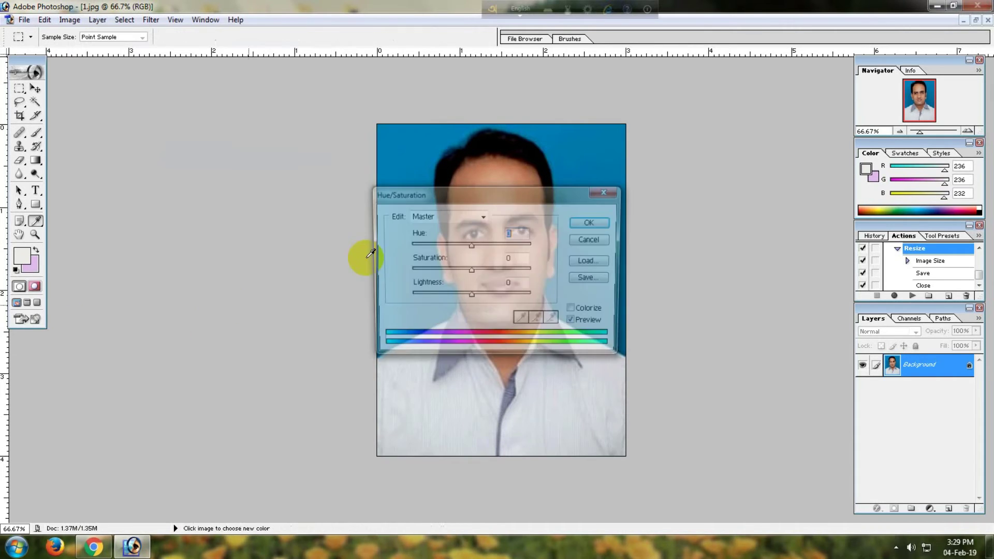
pyautogui.moveTo(455, 194); pyautogui.dragTo(167, 203)
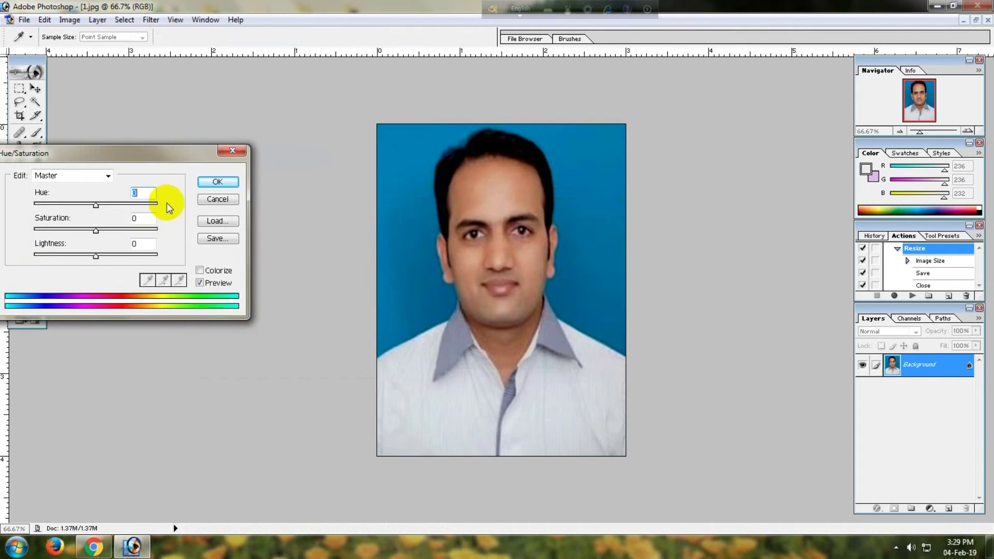
pyautogui.click(293, 191)
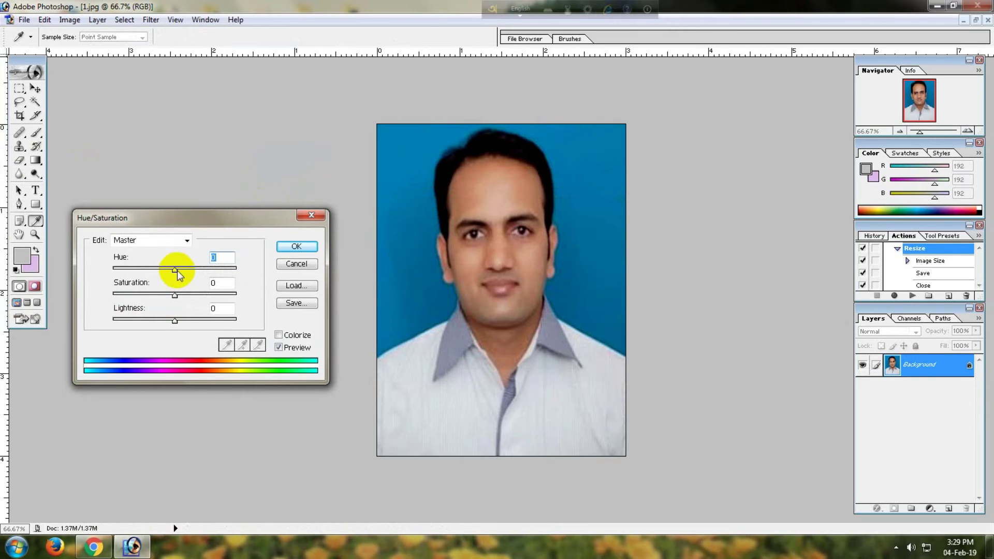
pyautogui.moveTo(177, 274)
pyautogui.mouseDown()
pyautogui.moveTo(212, 267)
pyautogui.moveTo(165, 279)
pyautogui.moveTo(224, 278)
pyautogui.moveTo(176, 279)
pyautogui.mouseUp()
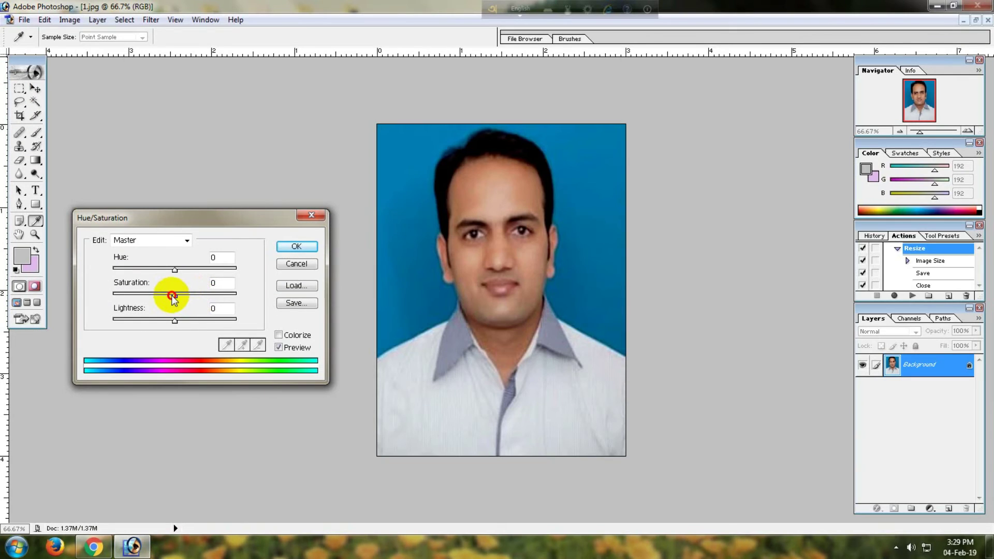
pyautogui.moveTo(172, 296); pyautogui.dragTo(180, 319)
pyautogui.click(296, 247)
pyautogui.click(69, 20)
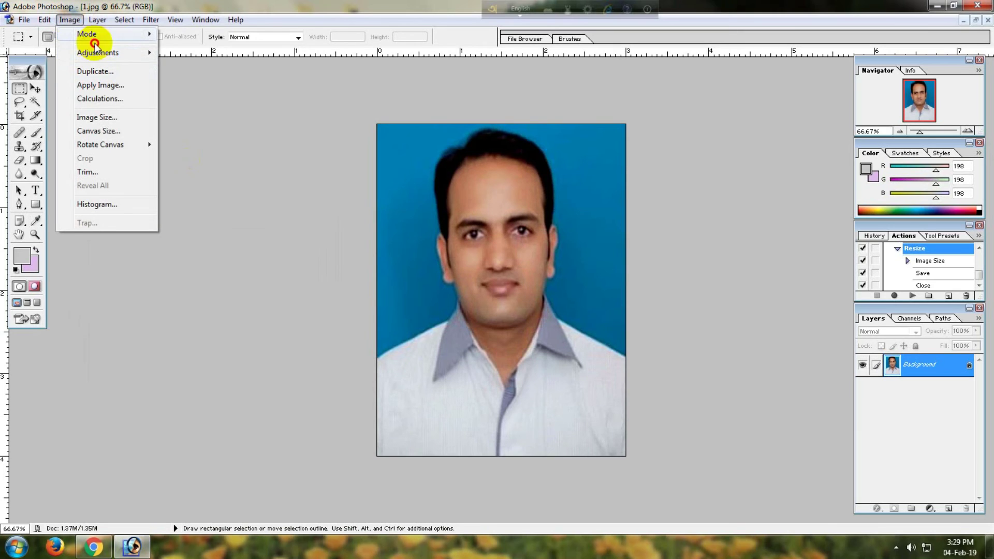
pyautogui.moveTo(97, 54)
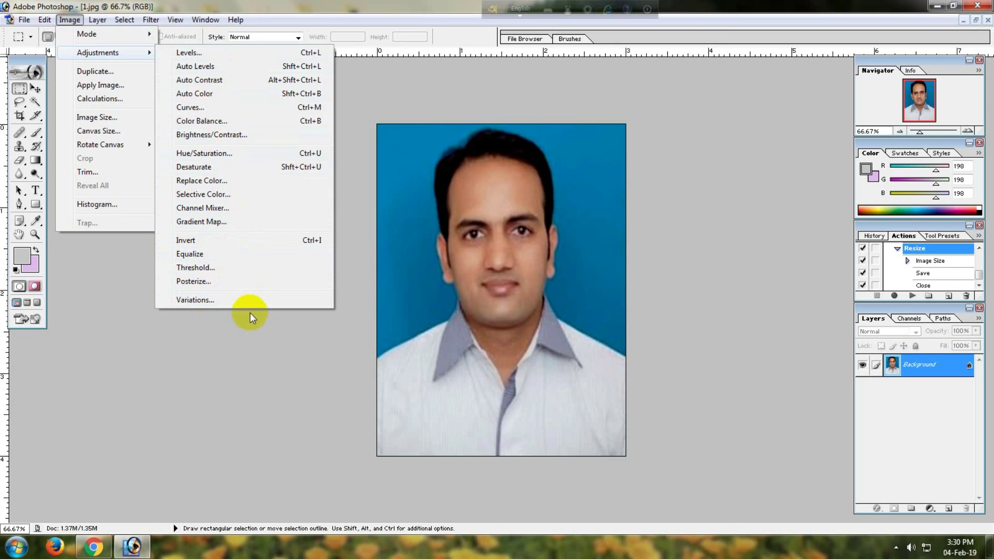
pyautogui.click(148, 279)
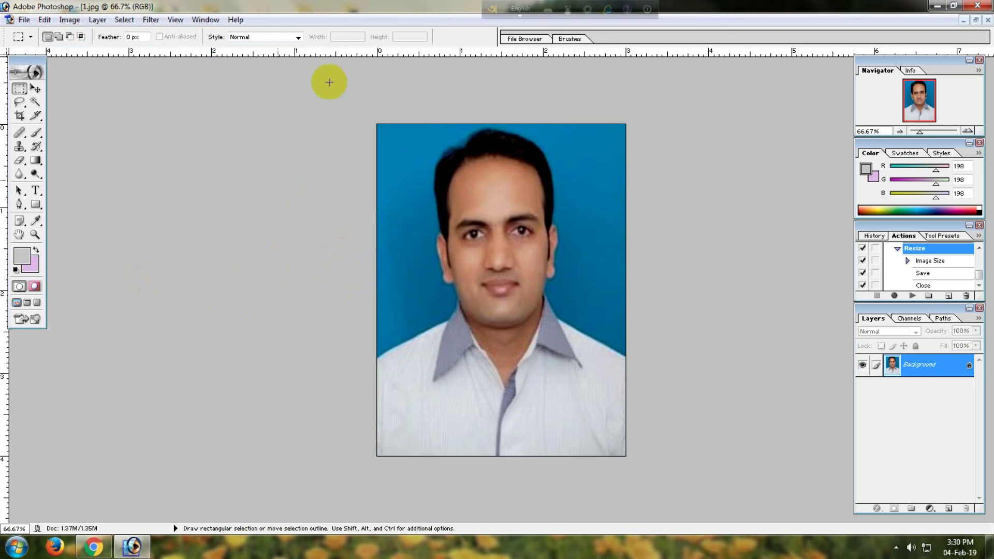
# Step: Try a rectangular selection around the whole portrait and clear it
pyautogui.moveTo(353, 114)
pyautogui.mouseDown()
pyautogui.moveTo(631, 501)
pyautogui.moveTo(651, 510)
pyautogui.mouseUp()
pyautogui.click(300, 266)
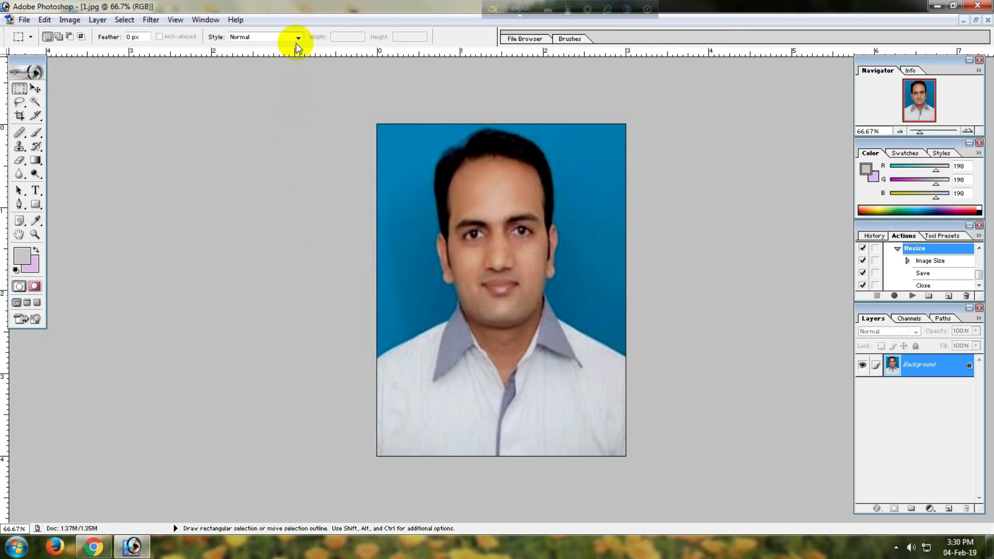